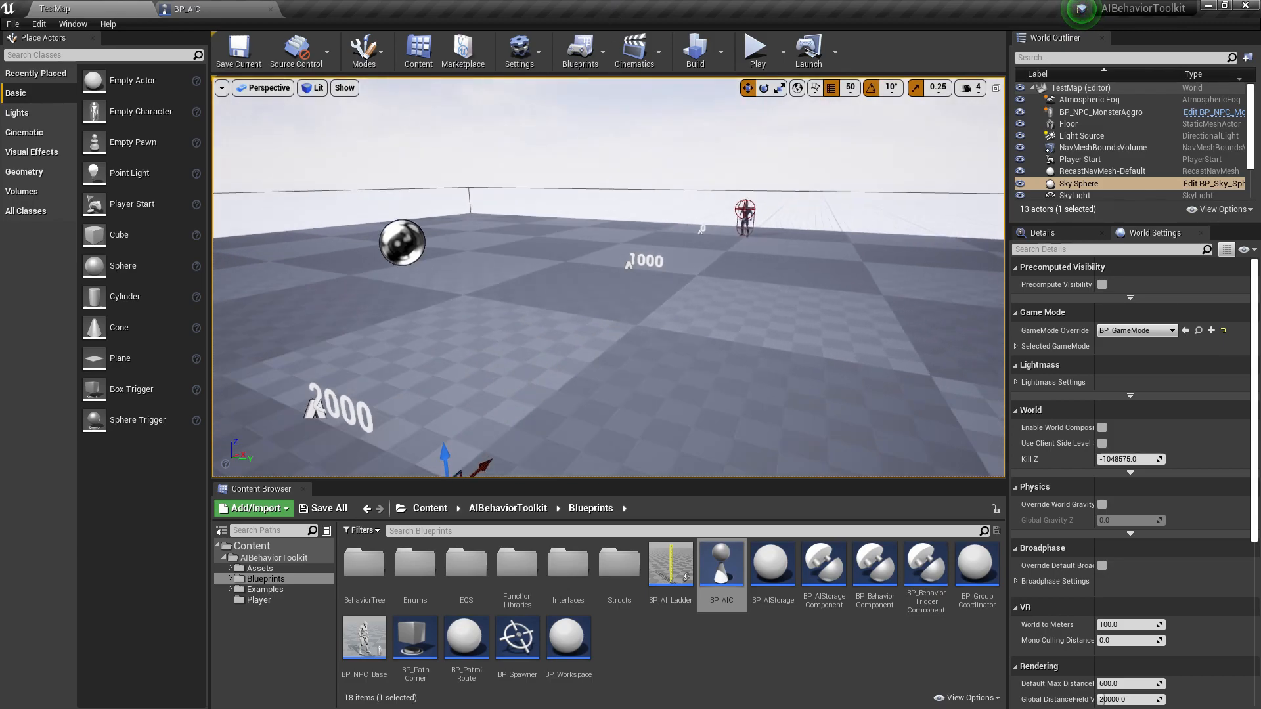
Play-test the level briefly with the character, moving around full screen, then return to the editor
left_click(757, 49)
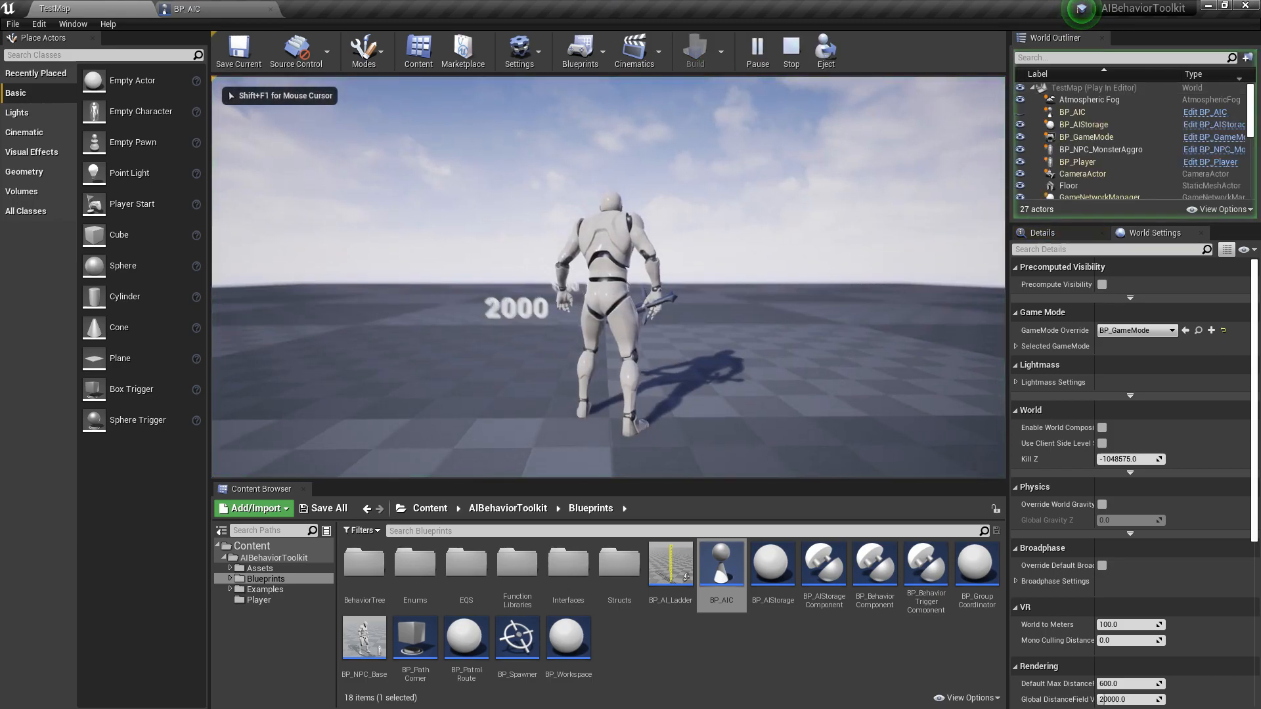
key("w")
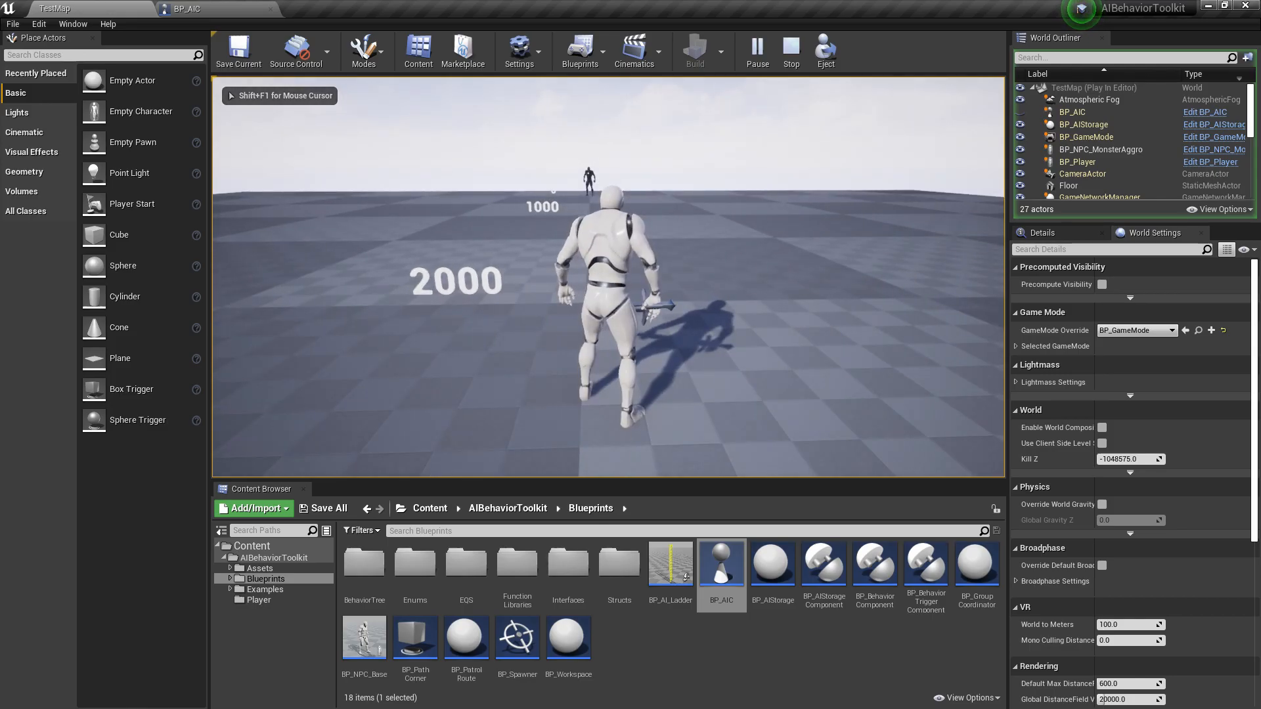
key("F11")
key("s")
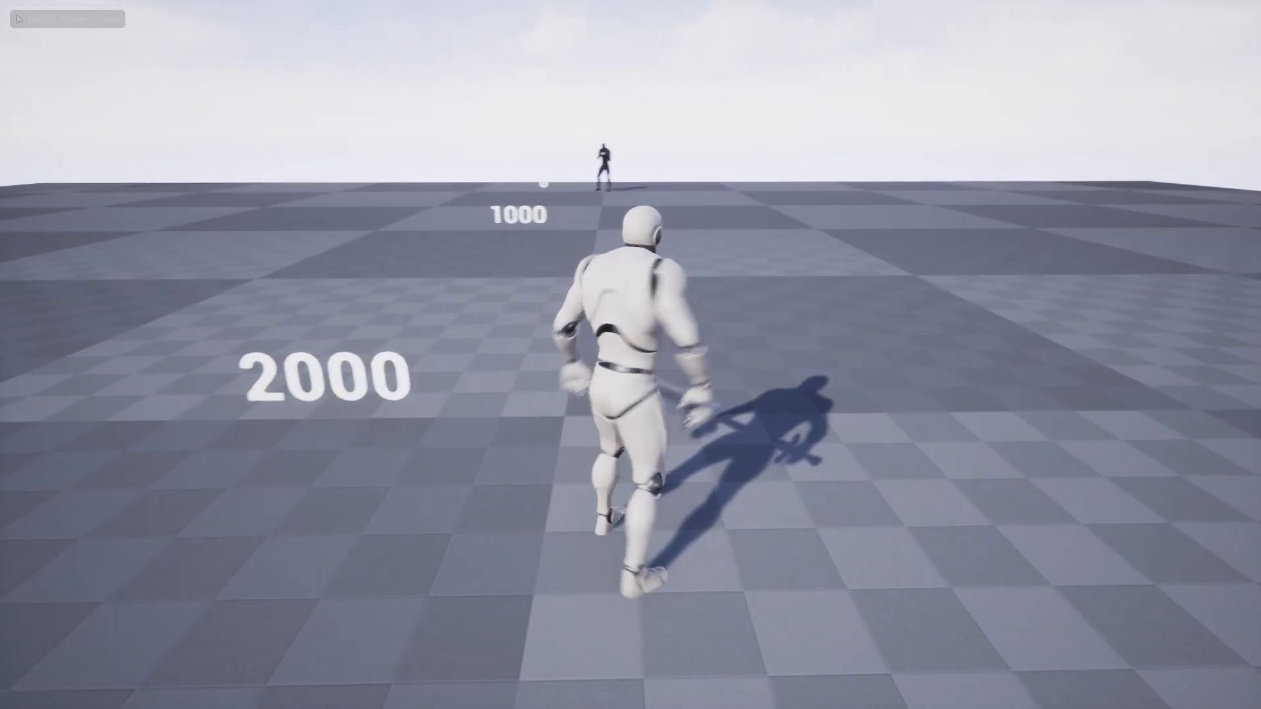
key("Escape")
left_click_drag(665, 338, 658, 333, "alt")
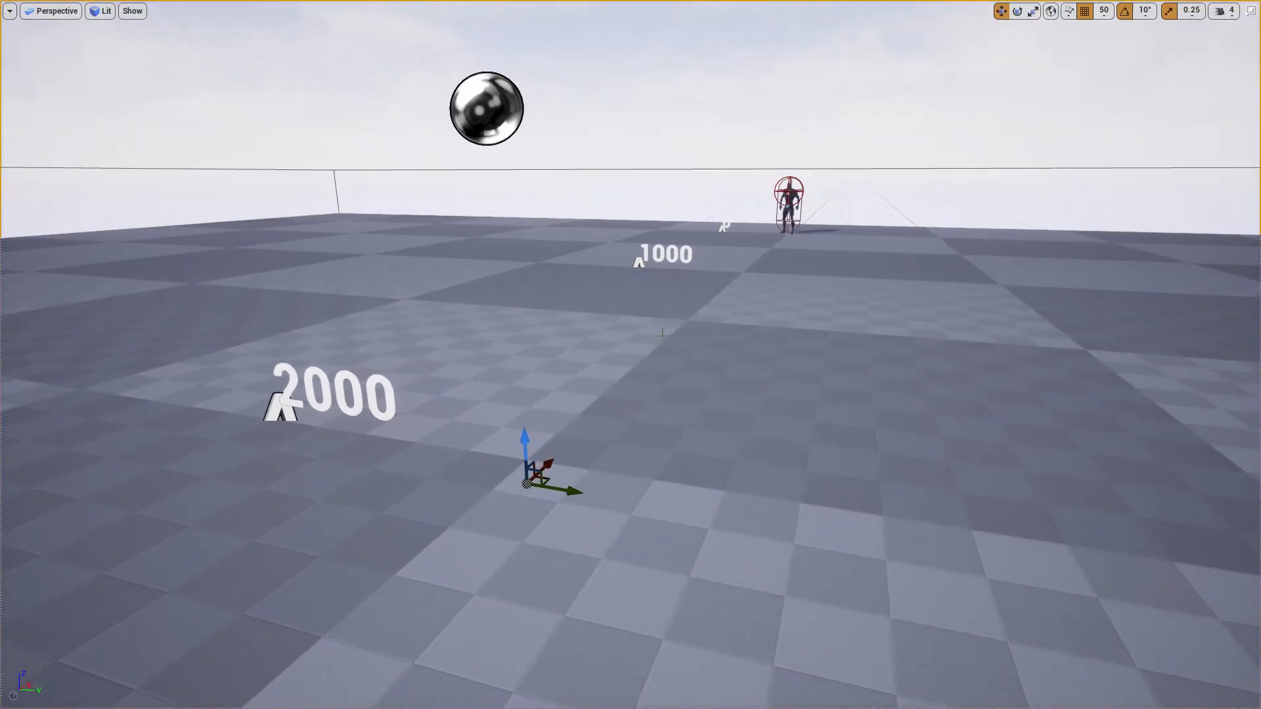
key("F11")
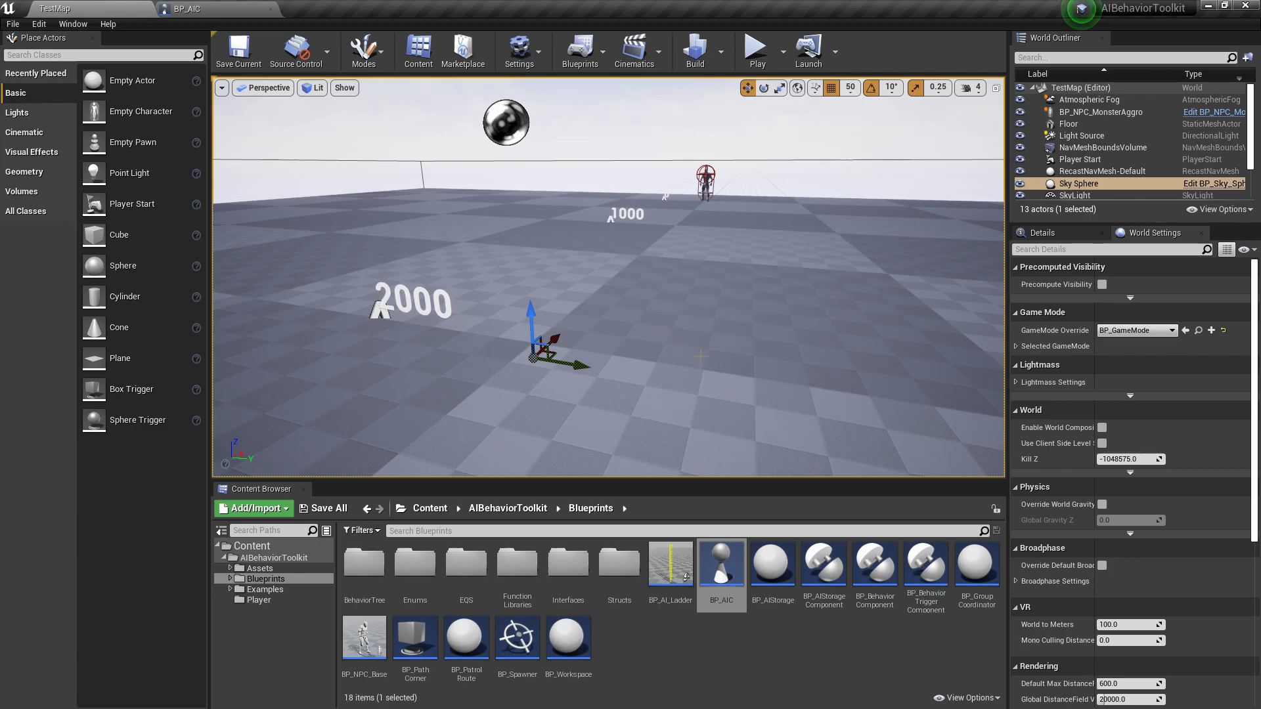
mouse_move(608, 297)
right_mouse_down()
mouse_move(610, 246)
mouse_move(609, 326)
mouse_move(610, 296)
mouse_move(631, 296)
mouse_move(510, 290)
right_mouse_up()
Select the floor and the 1000 distance label, then bring up BP_AIC for editing
left_click(566, 309)
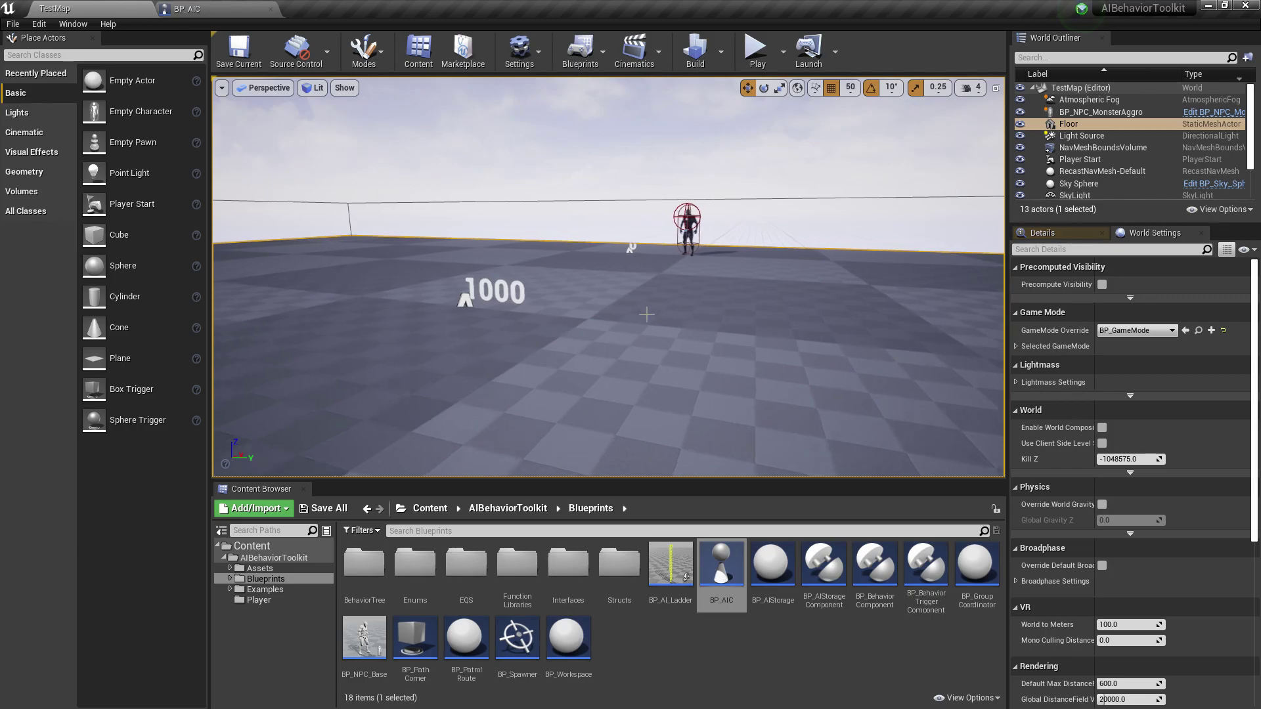
left_click(510, 289)
left_click(745, 653)
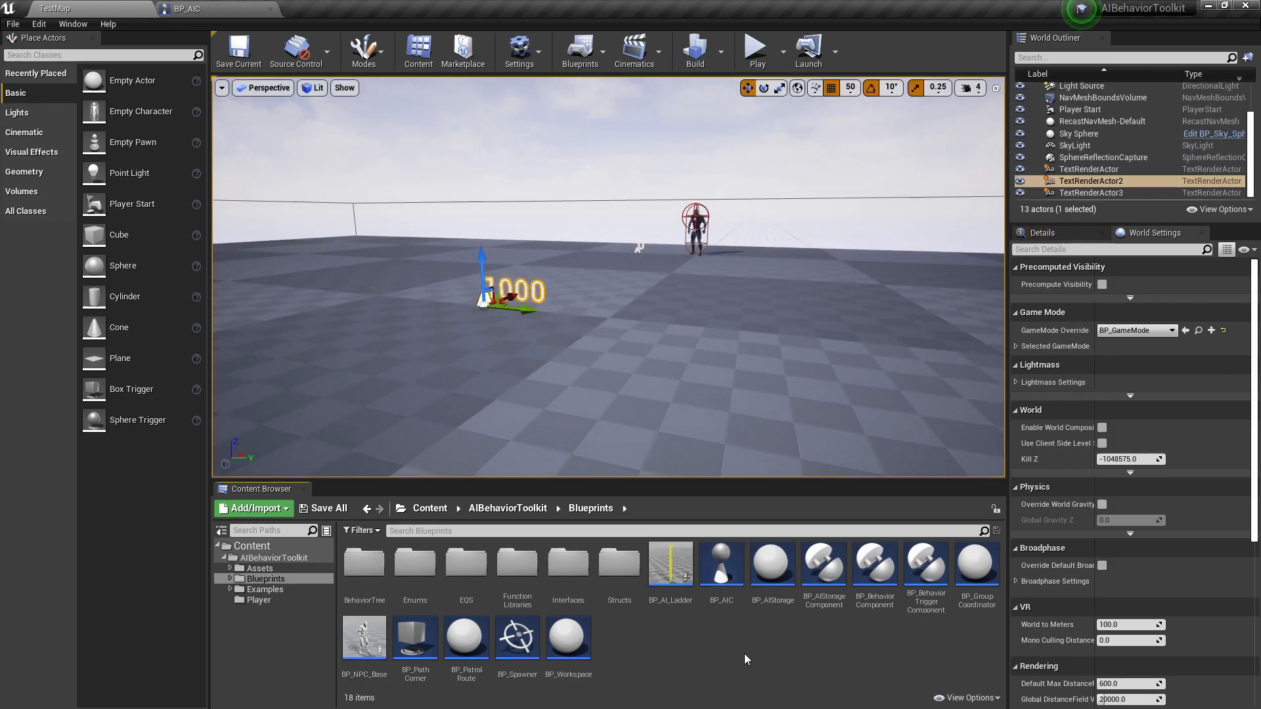
double_click(725, 569)
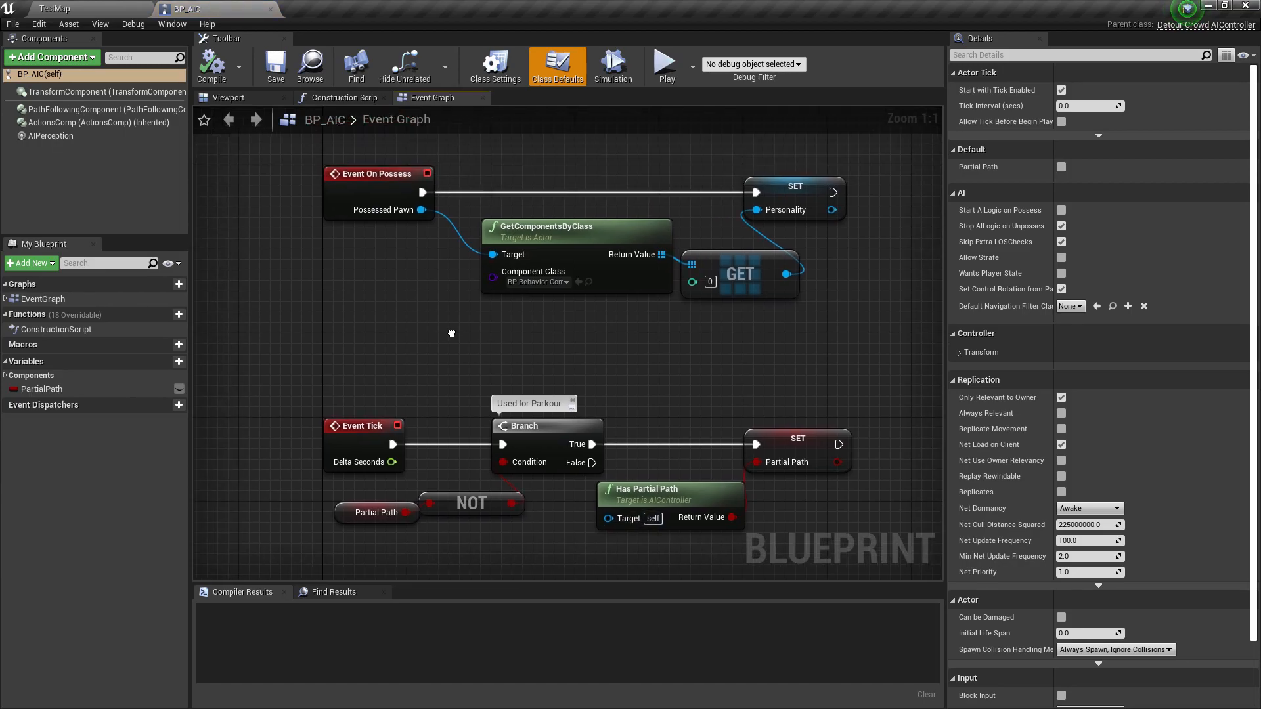
Add an AIPerception component named AIPerception_Night and compile the Blueprint
left_click(71, 57)
type("ai")
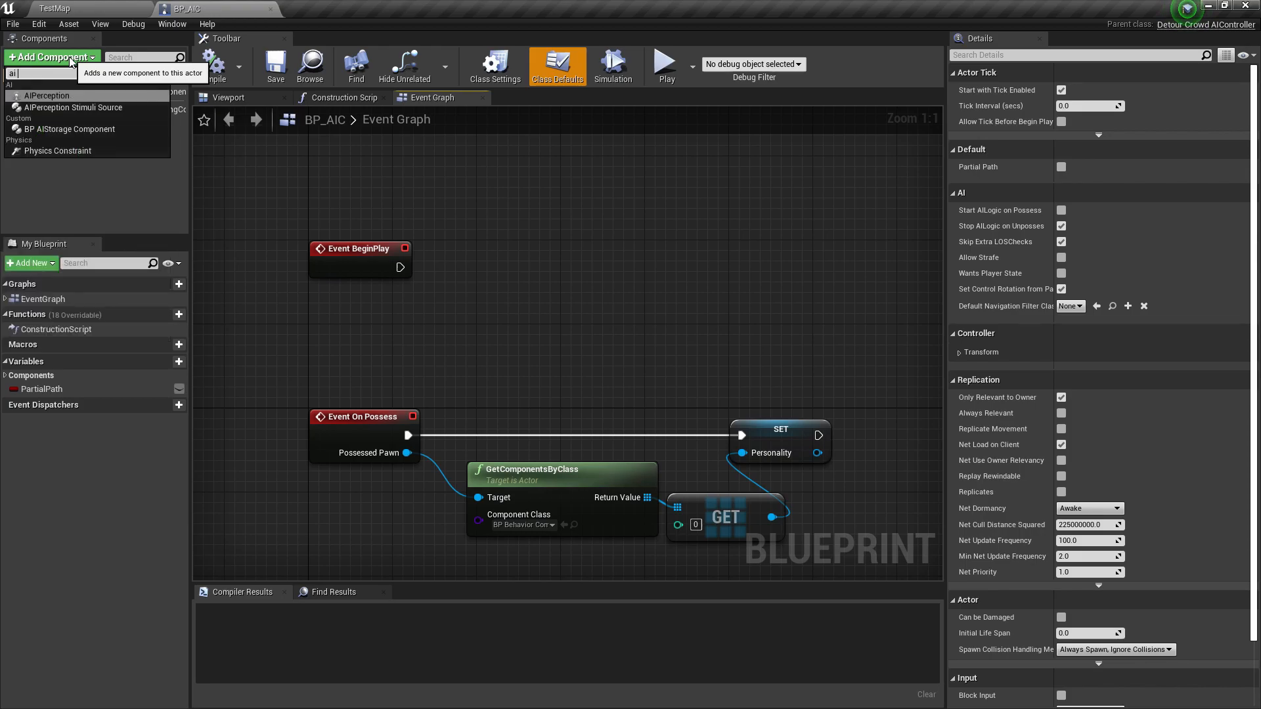
type(" pe")
left_click(71, 96)
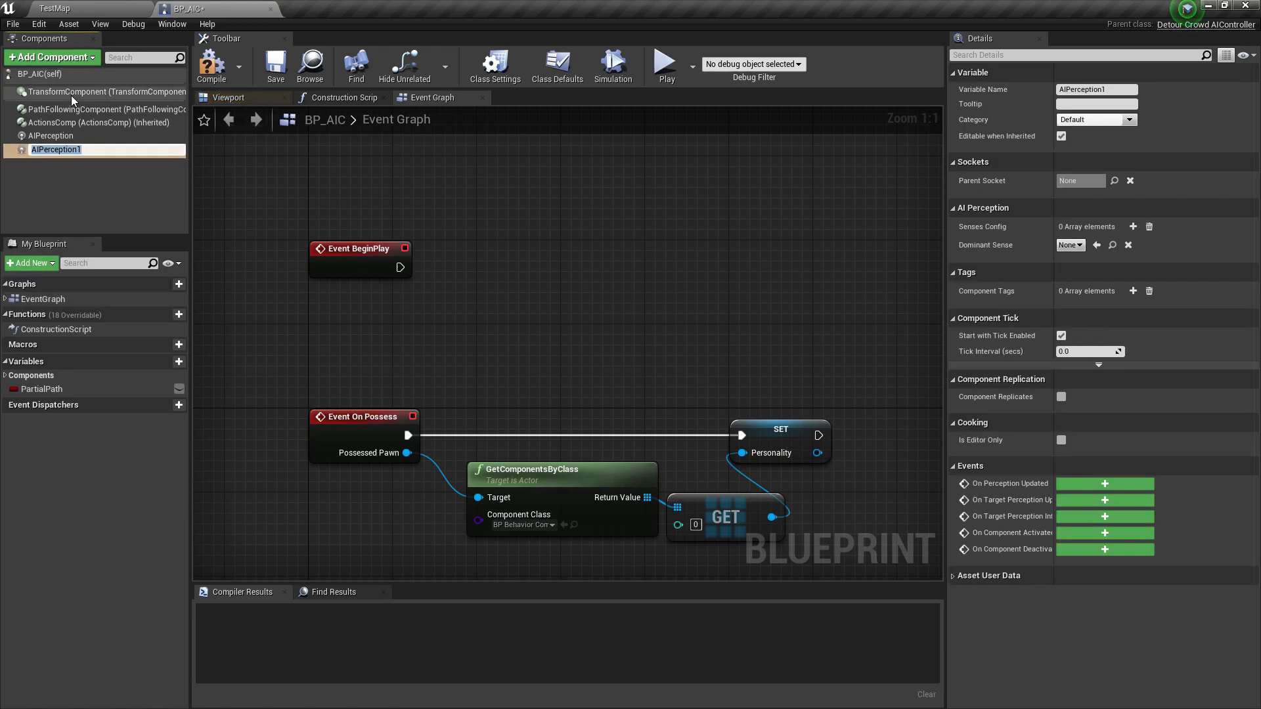
key("BackSpace")
type("_")
type("Night")
key("Return")
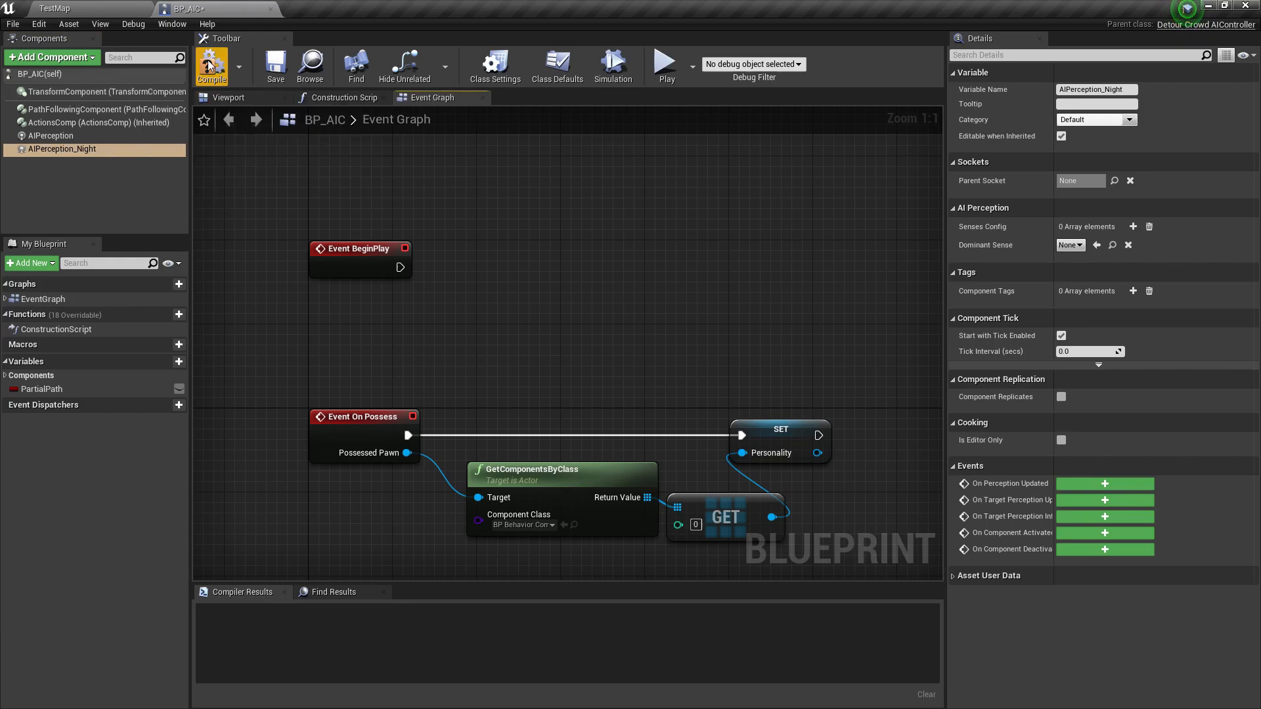
left_click(211, 65)
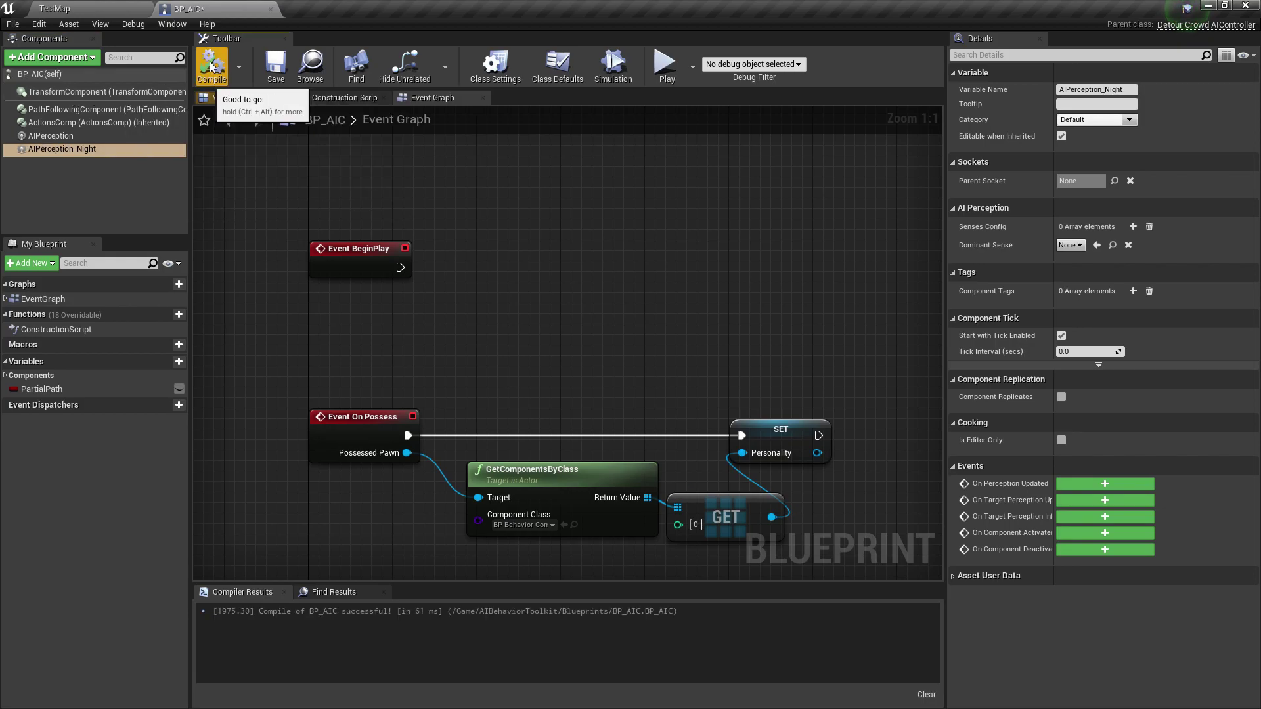
Copy AIPerception's sight sense config into a new Senses Config slot on AIPerception_Night
left_click(59, 138)
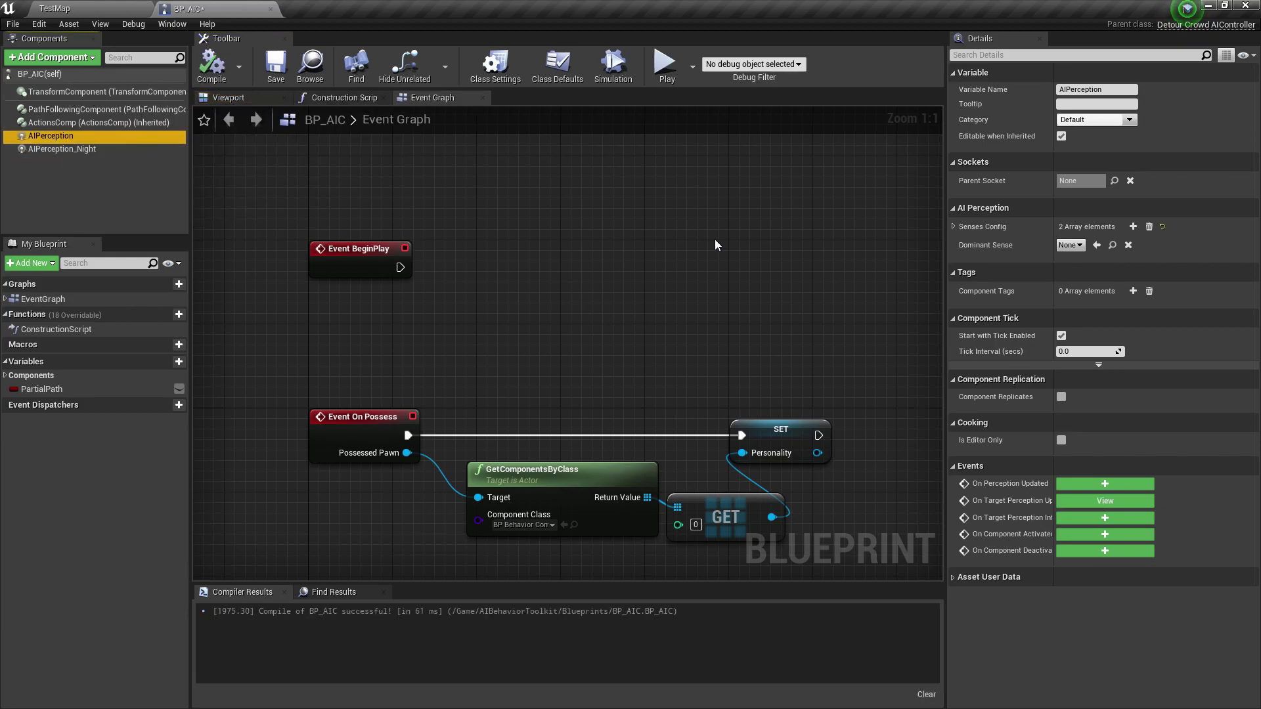
left_click(955, 226)
mouse_move(1124, 244)
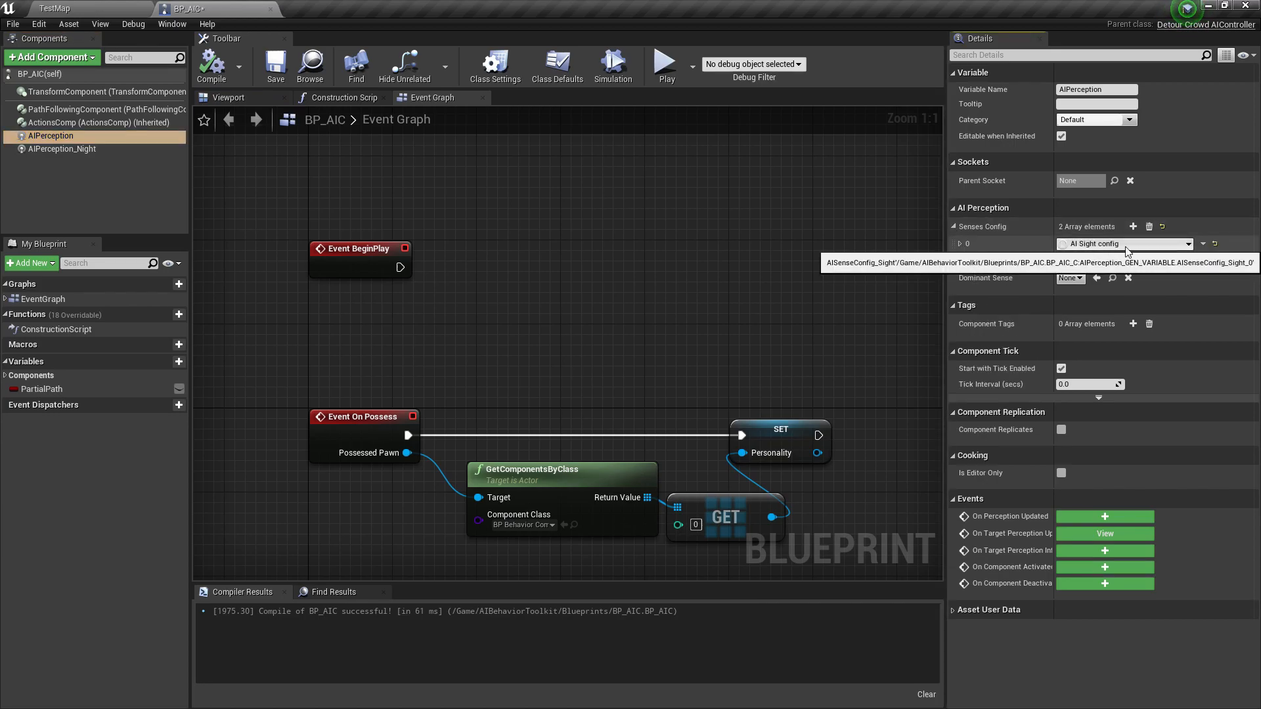
right_click(983, 245)
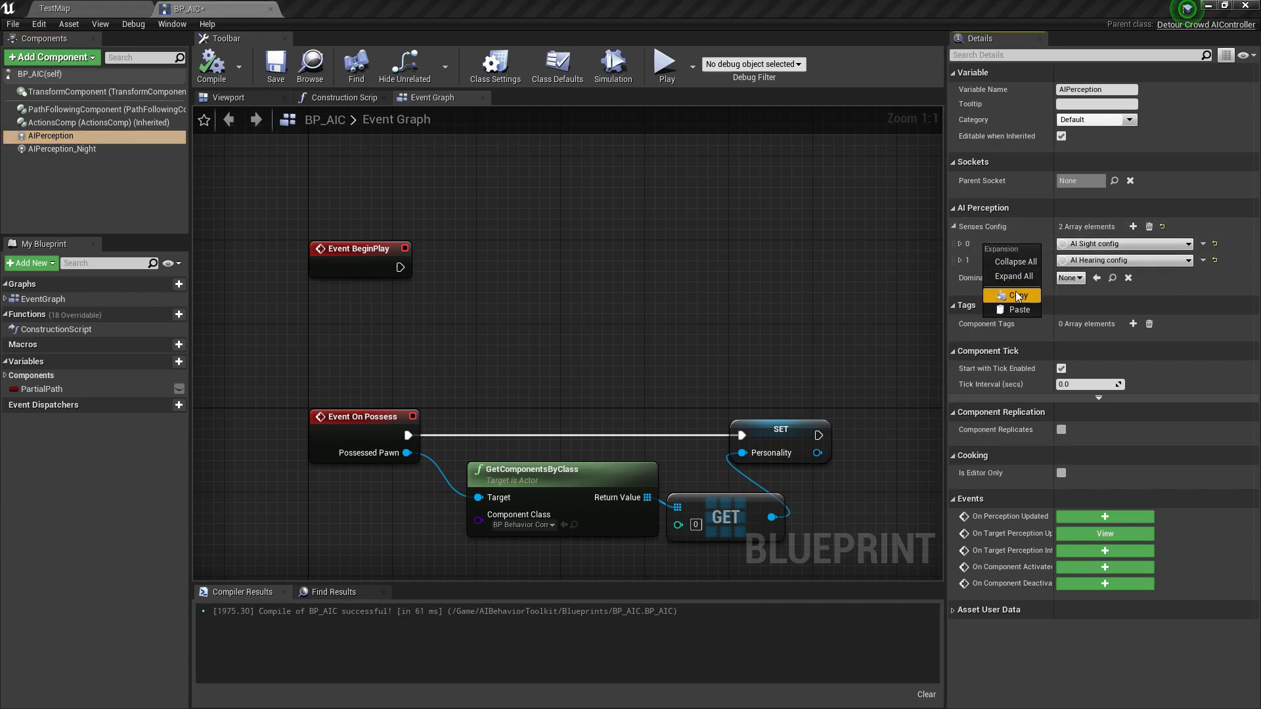
left_click(104, 155)
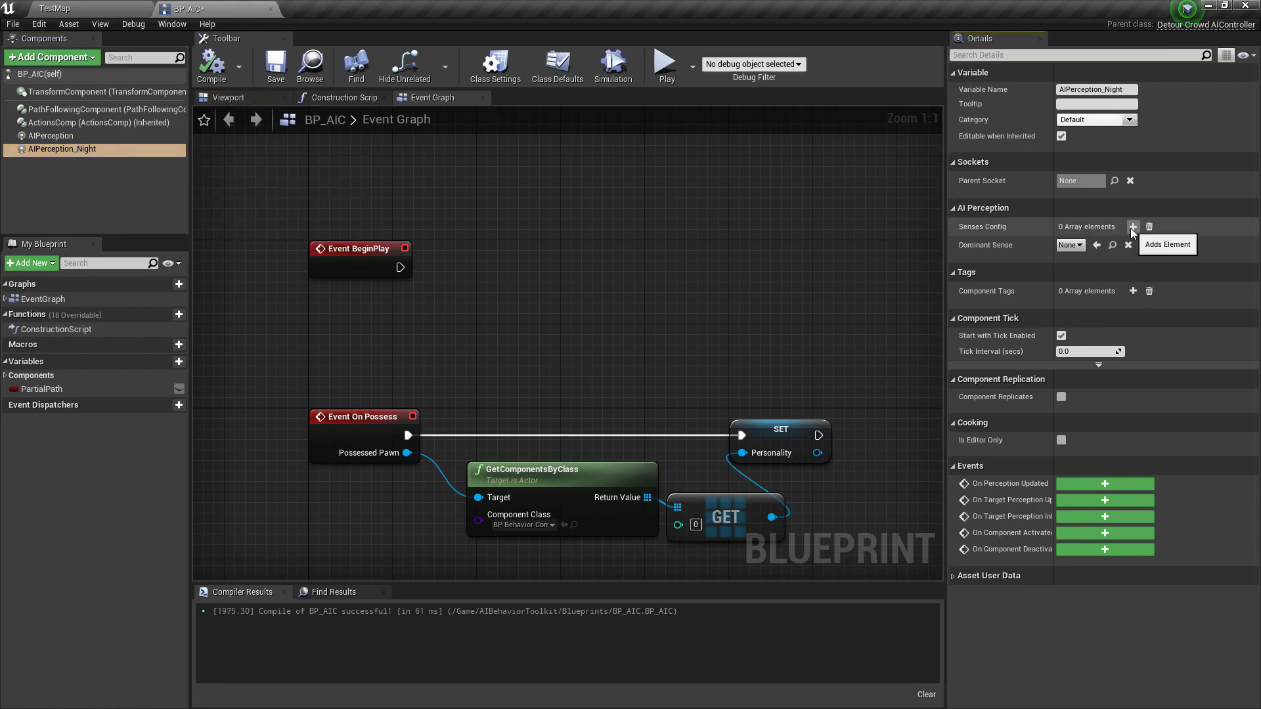
left_click(1133, 227)
right_click(990, 243)
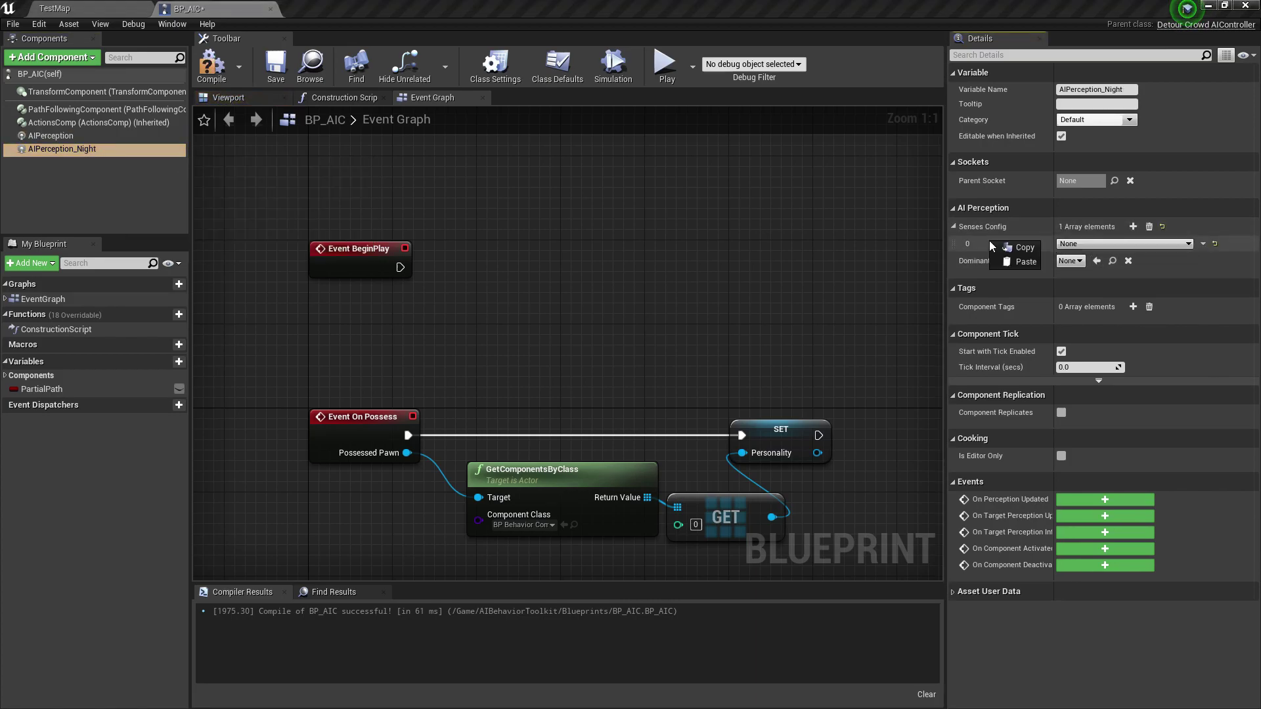
left_click(1025, 263)
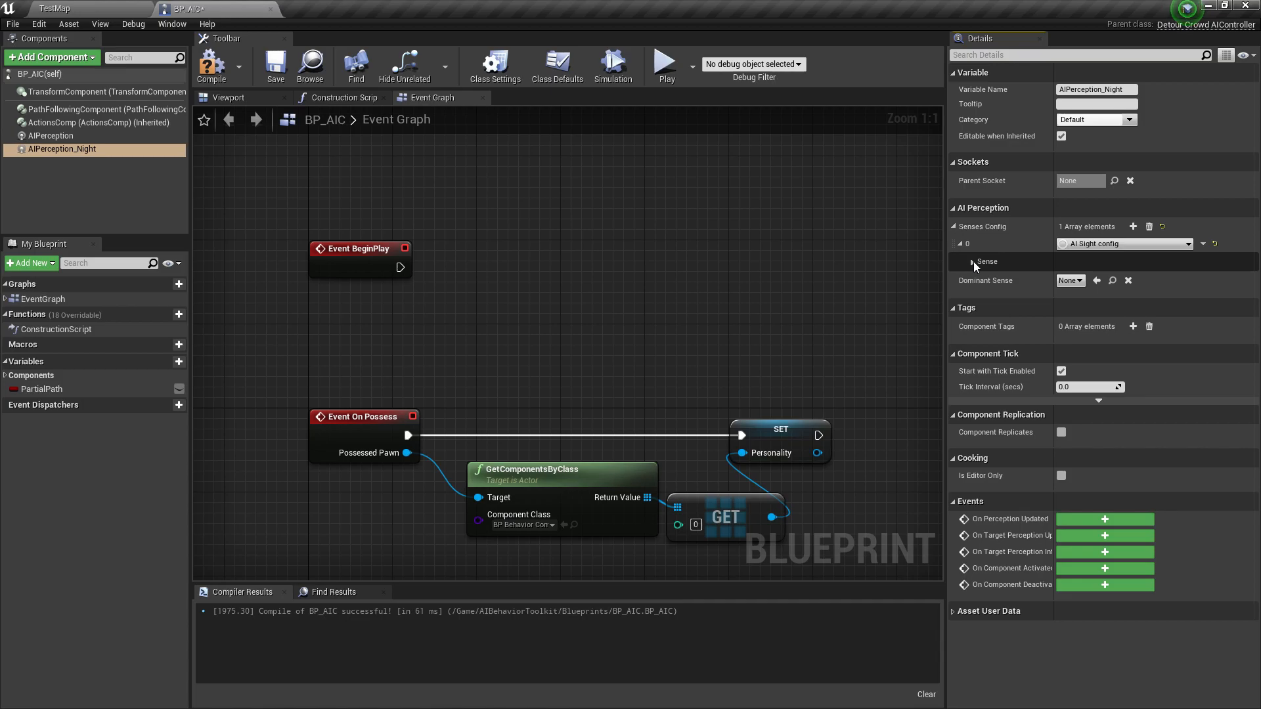
Set the Night sight sense's lose-sight radius to 1200 and recompile
left_click(961, 244)
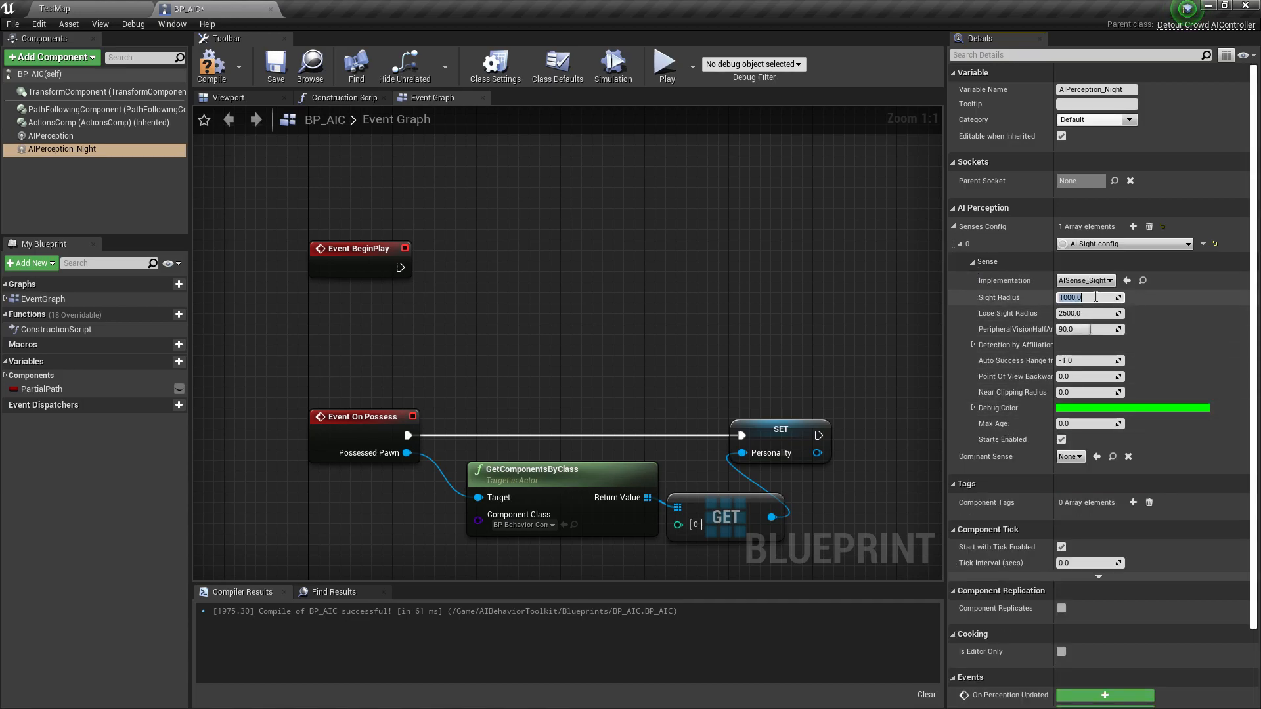
left_click(1112, 313)
type("1200")
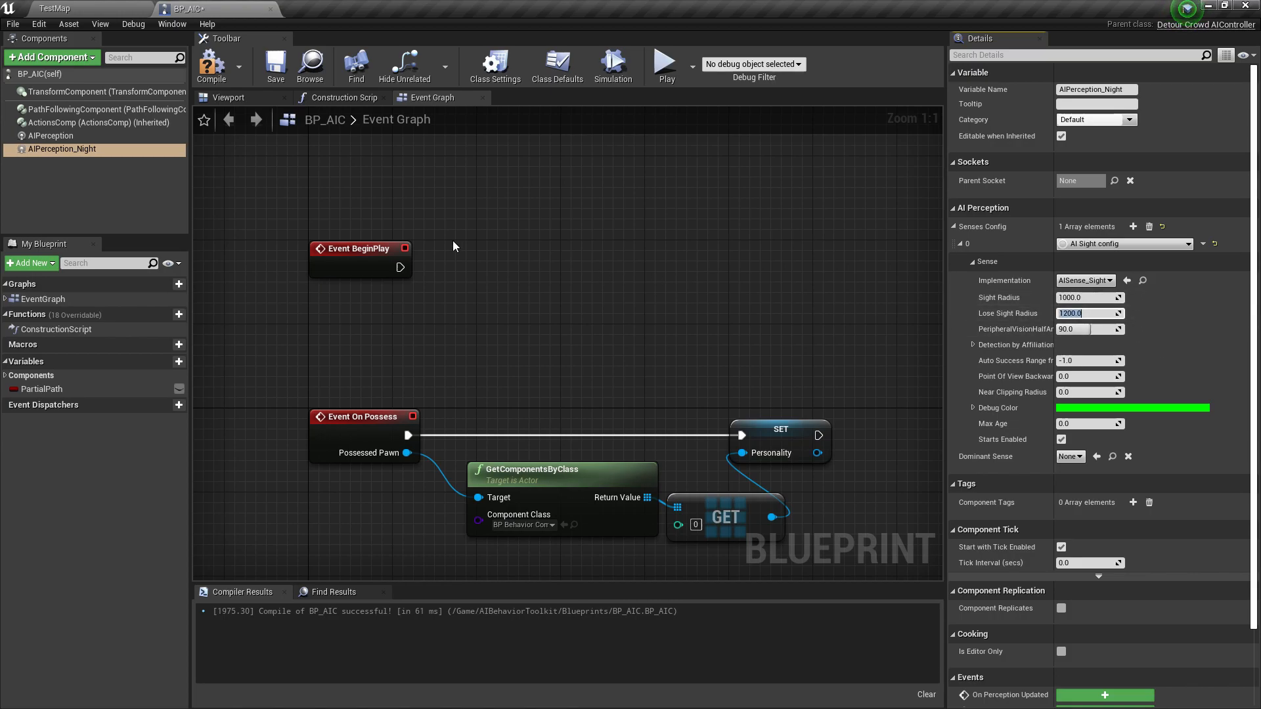
left_click(212, 73)
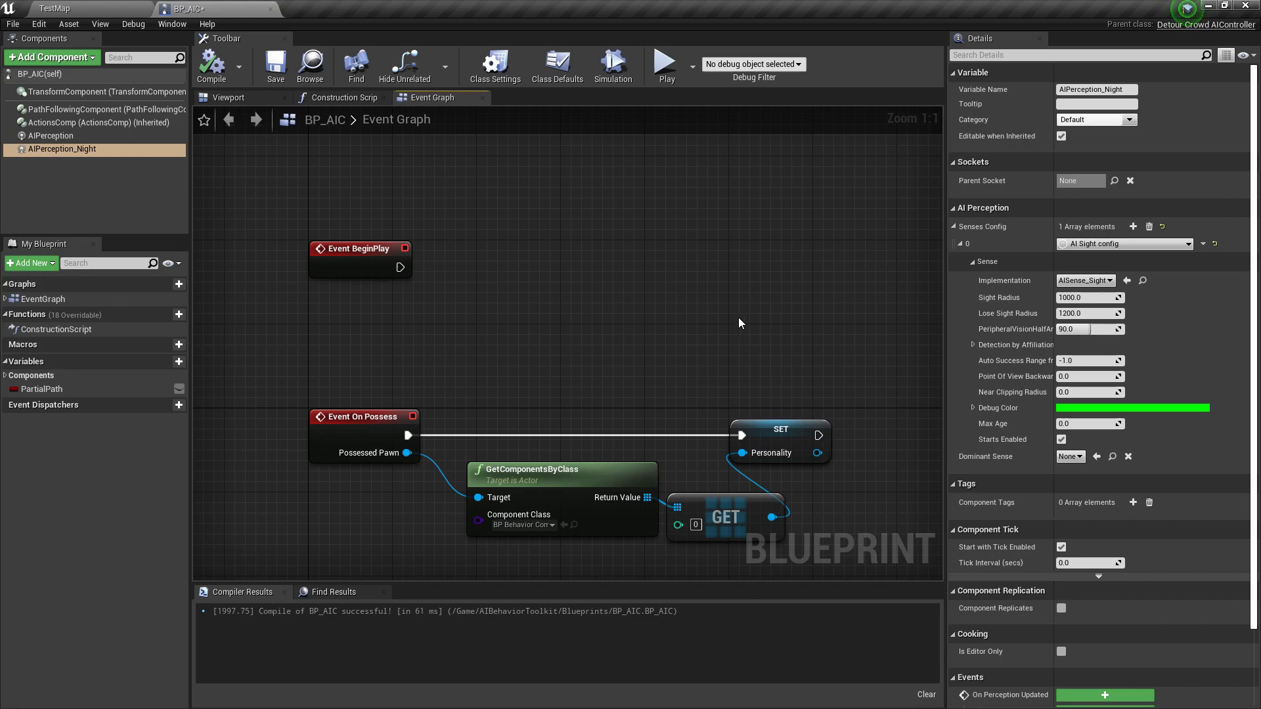
Drop an AIPerception reference near BeginPlay, abandon the action search, and delete the node again
left_click(82, 136)
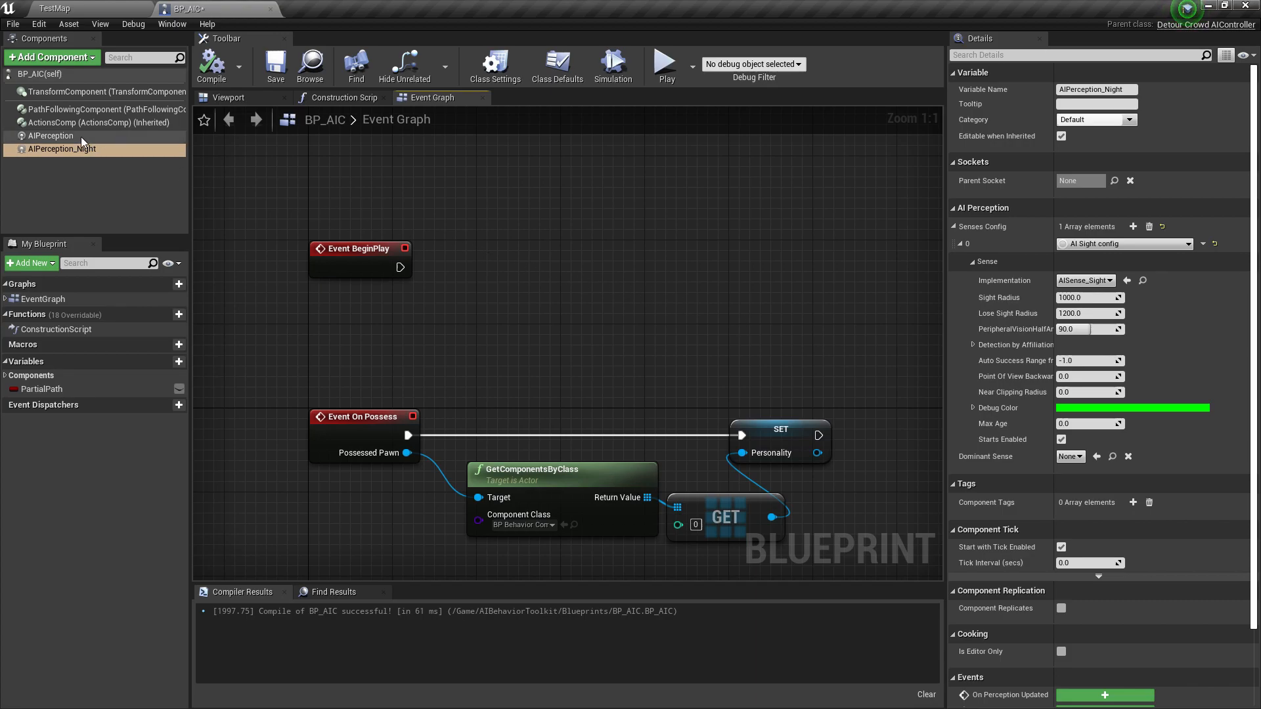
mouse_move(69, 137)
left_mouse_down()
mouse_move(436, 317)
mouse_move(529, 264)
left_mouse_up()
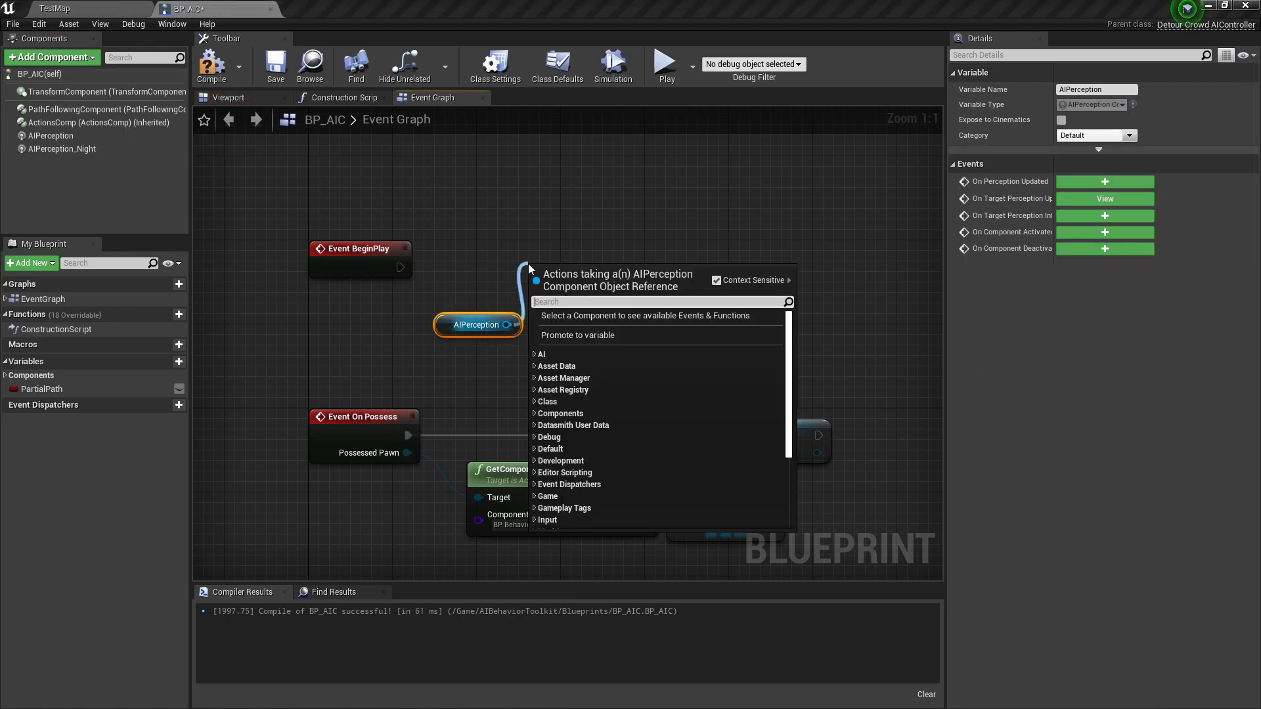
type("sense")
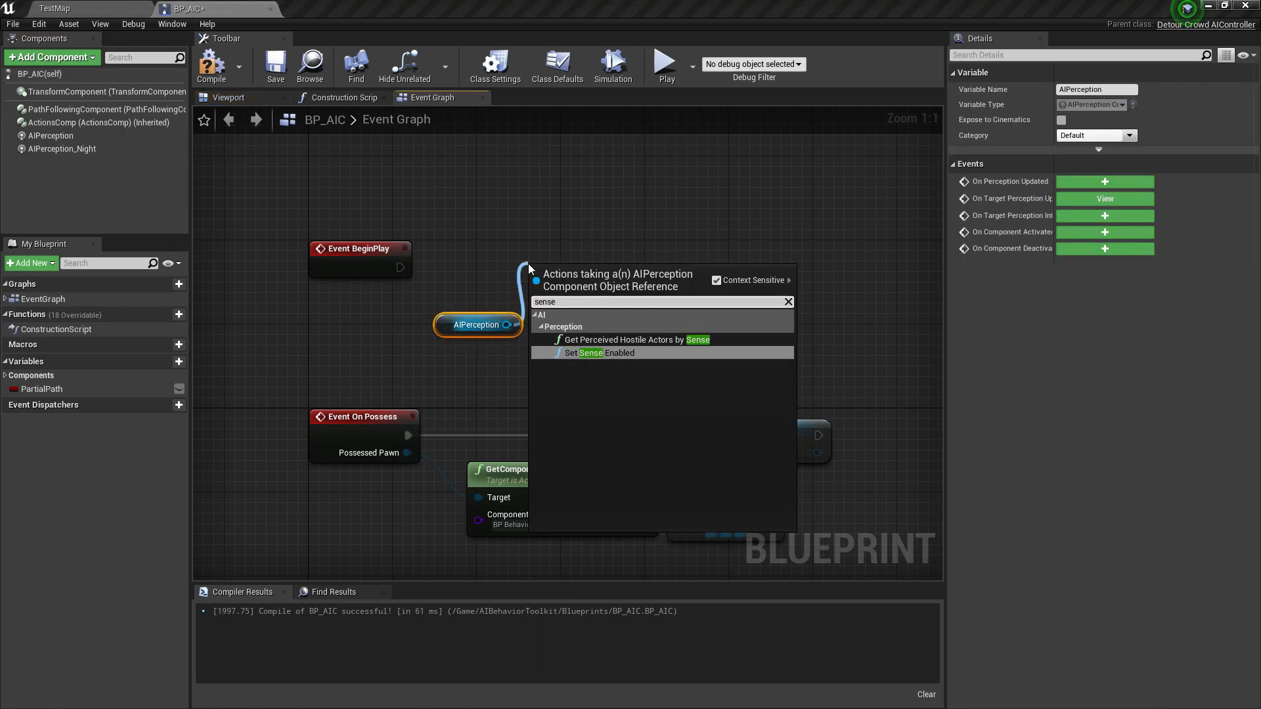
key("BackSpace")
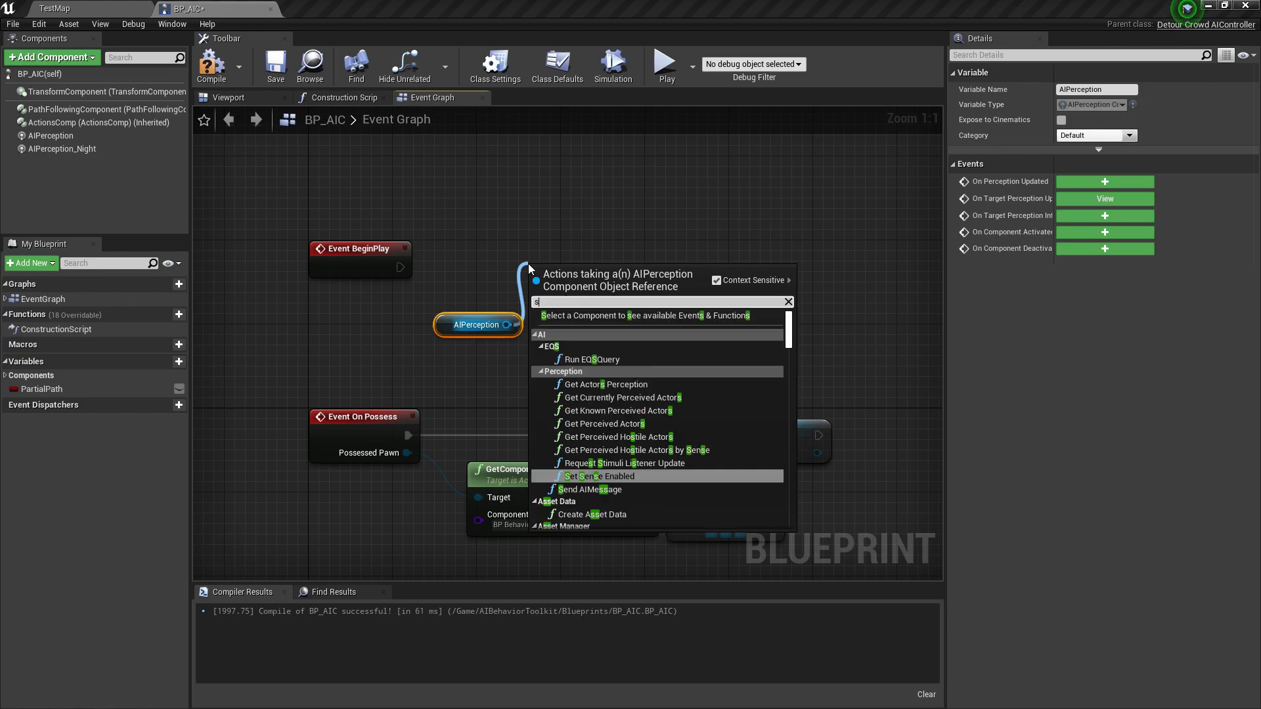
key("BackSpace")
key("BackSpace")
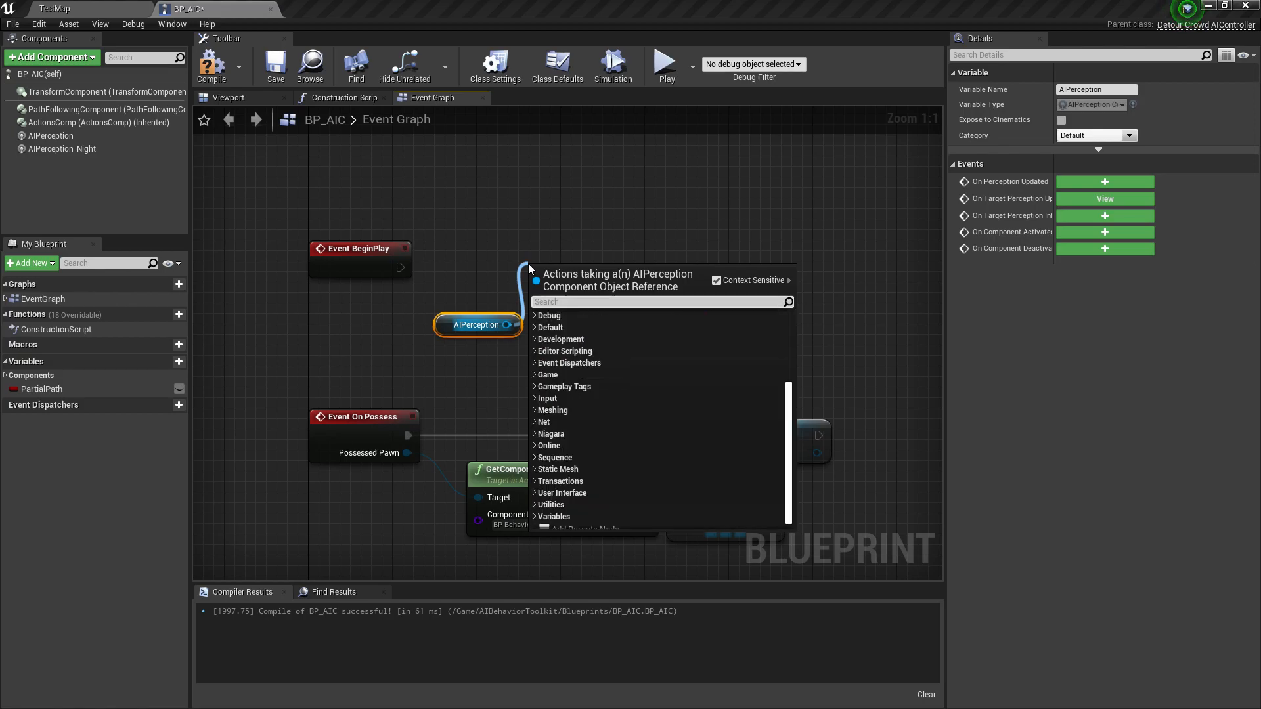
key("Escape")
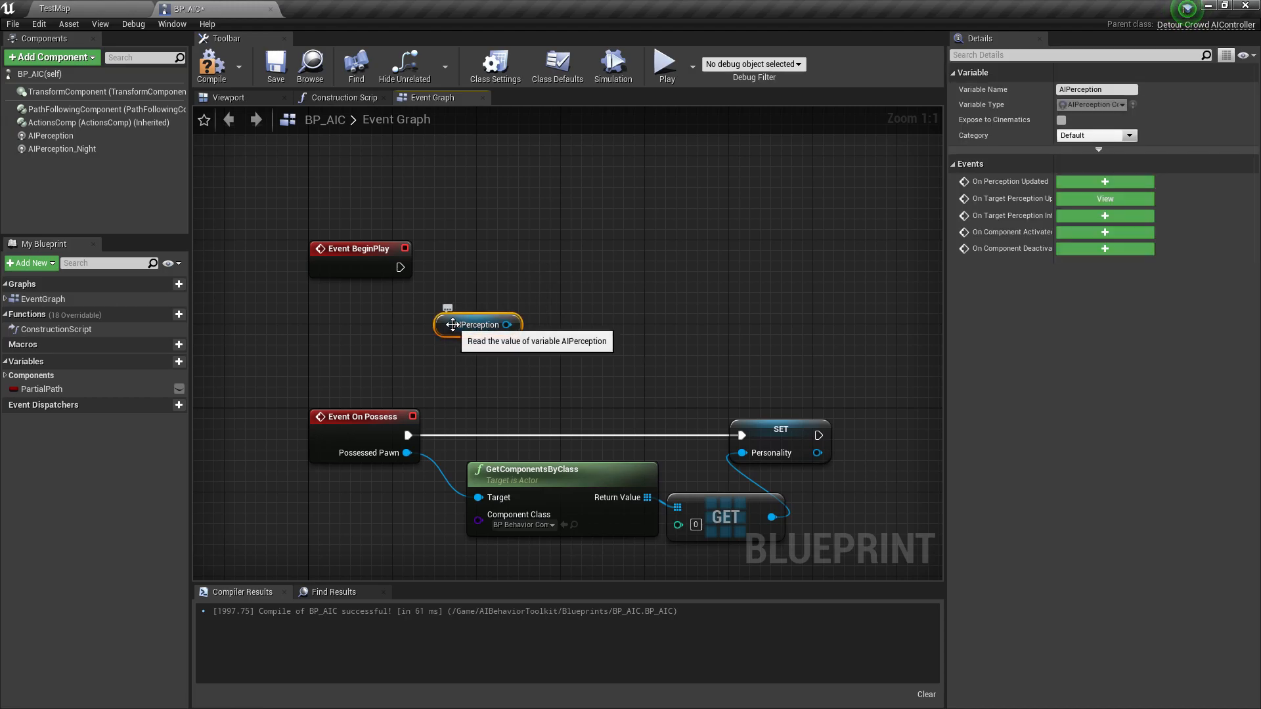
key("Delete")
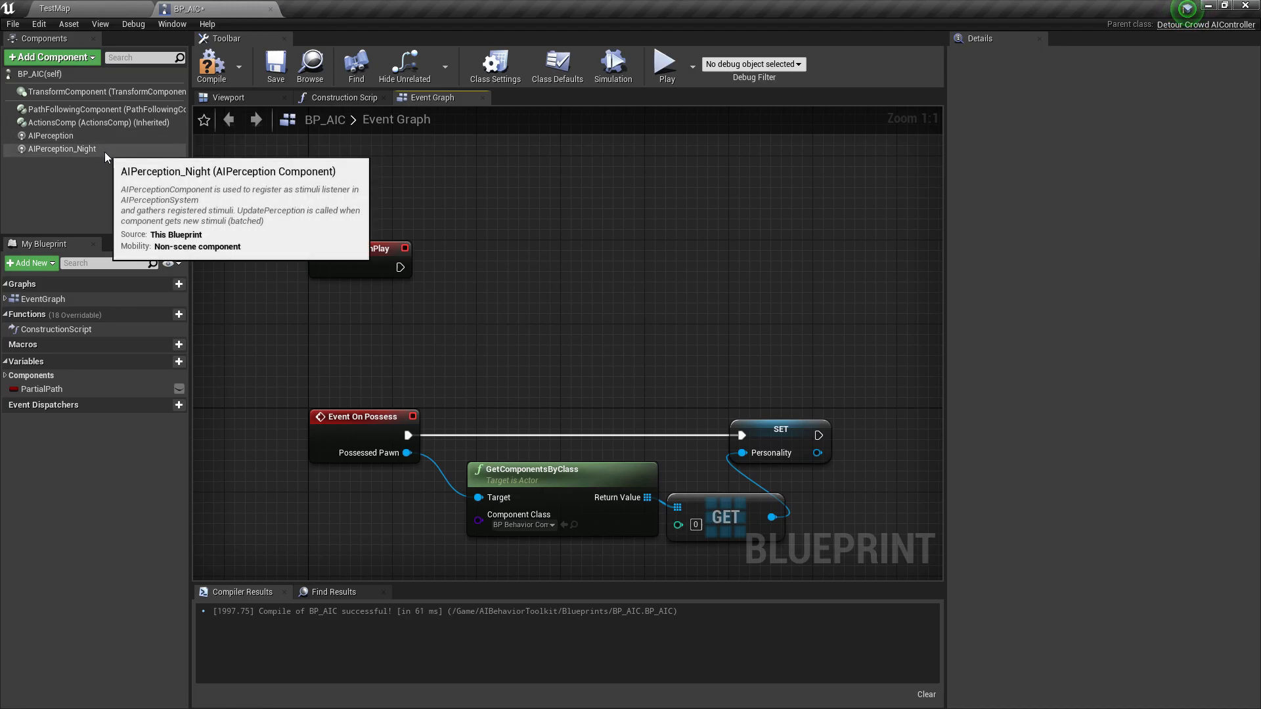
Untick Starts Enabled for AIPerception_Night's sight sense config
left_click(104, 152)
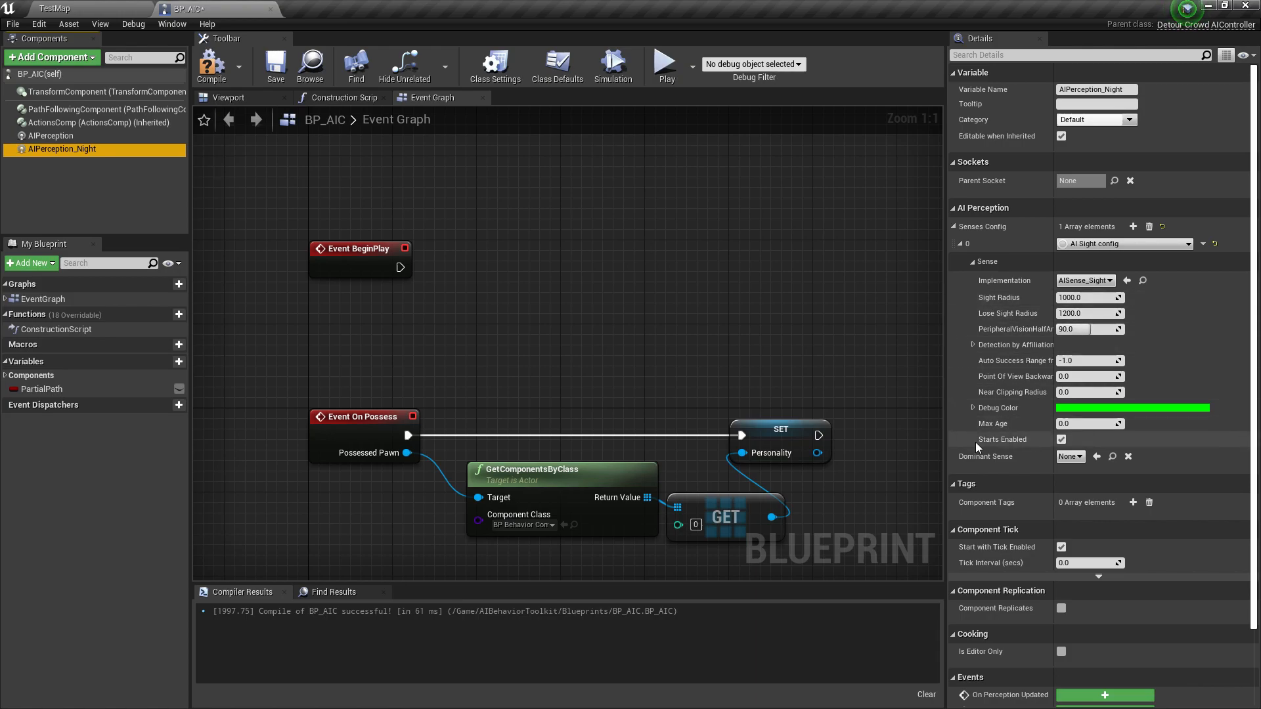
left_click(1061, 440)
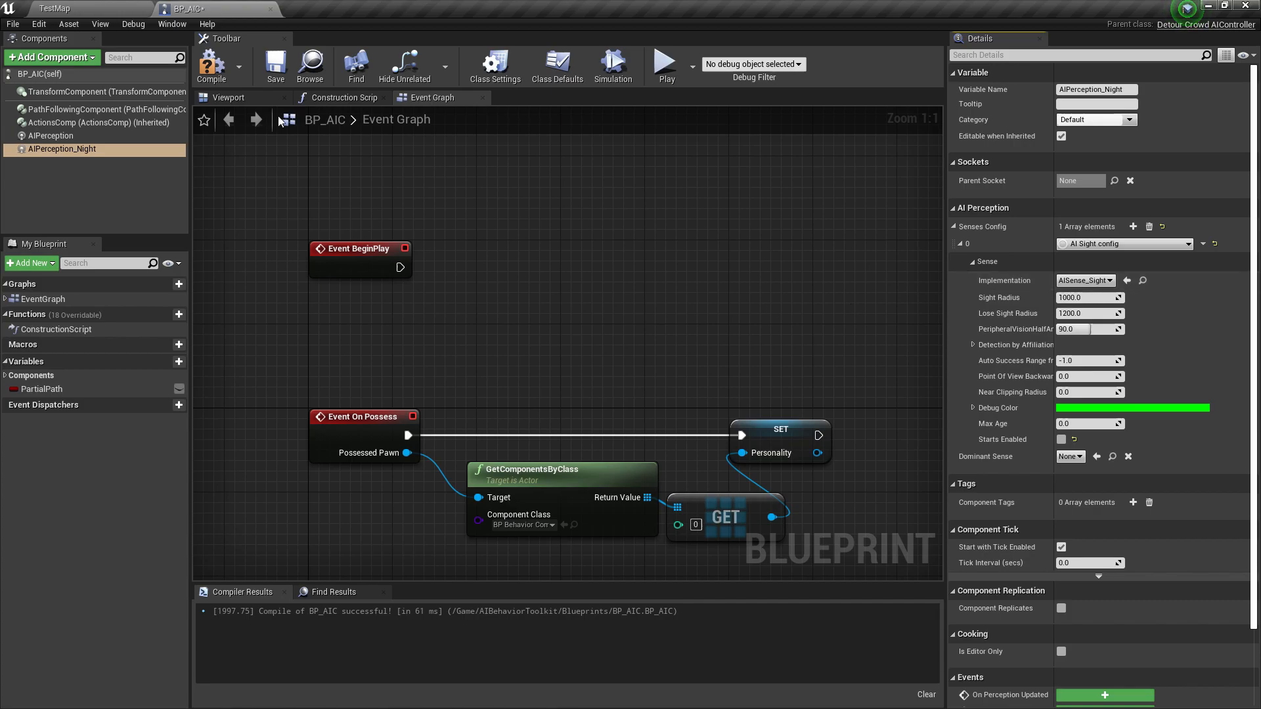
Compile, then rearrange the perception comment block's lower nodes to make room below the event
key("F7")
key("Home")
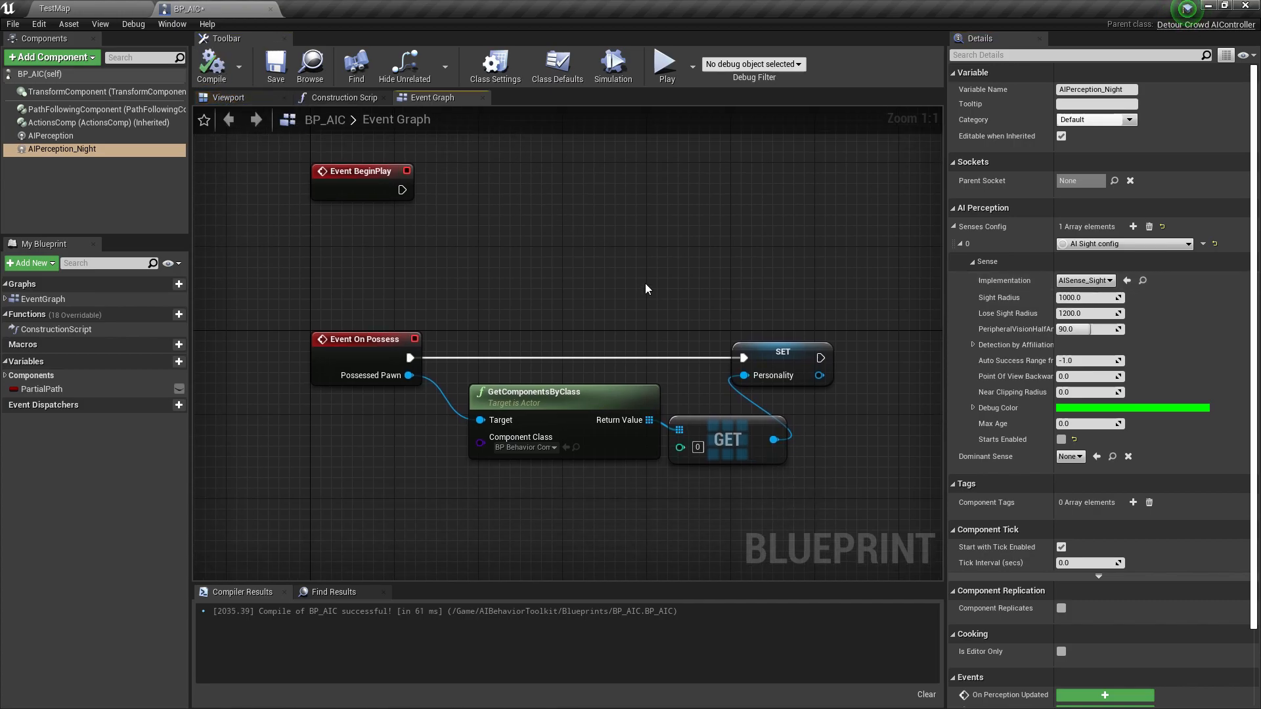
mouse_move(646, 289)
right_mouse_down()
mouse_move(599, 296)
mouse_move(625, 310)
right_mouse_up()
left_click_drag(435, 372, 608, 531)
mouse_move(471, 411)
left_mouse_down()
mouse_move(471, 507)
mouse_move(473, 489)
left_mouse_up()
right_click_drag(525, 422, 463, 494)
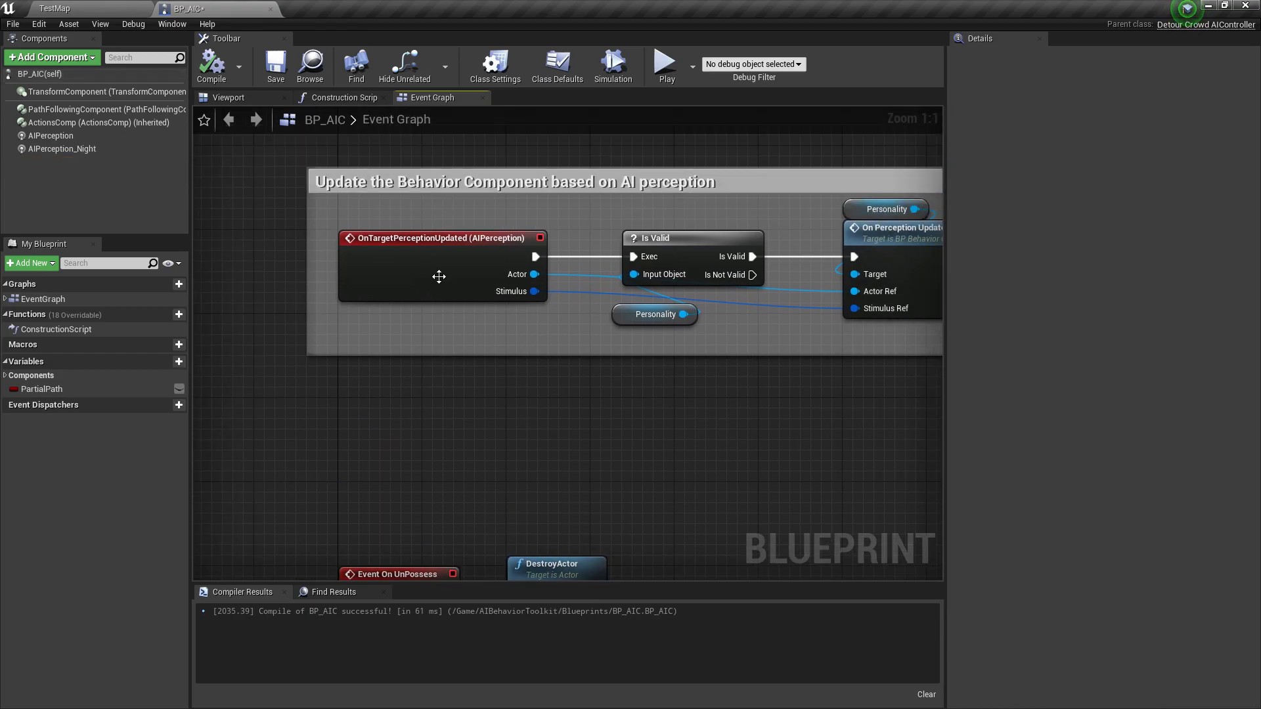
left_click(417, 264)
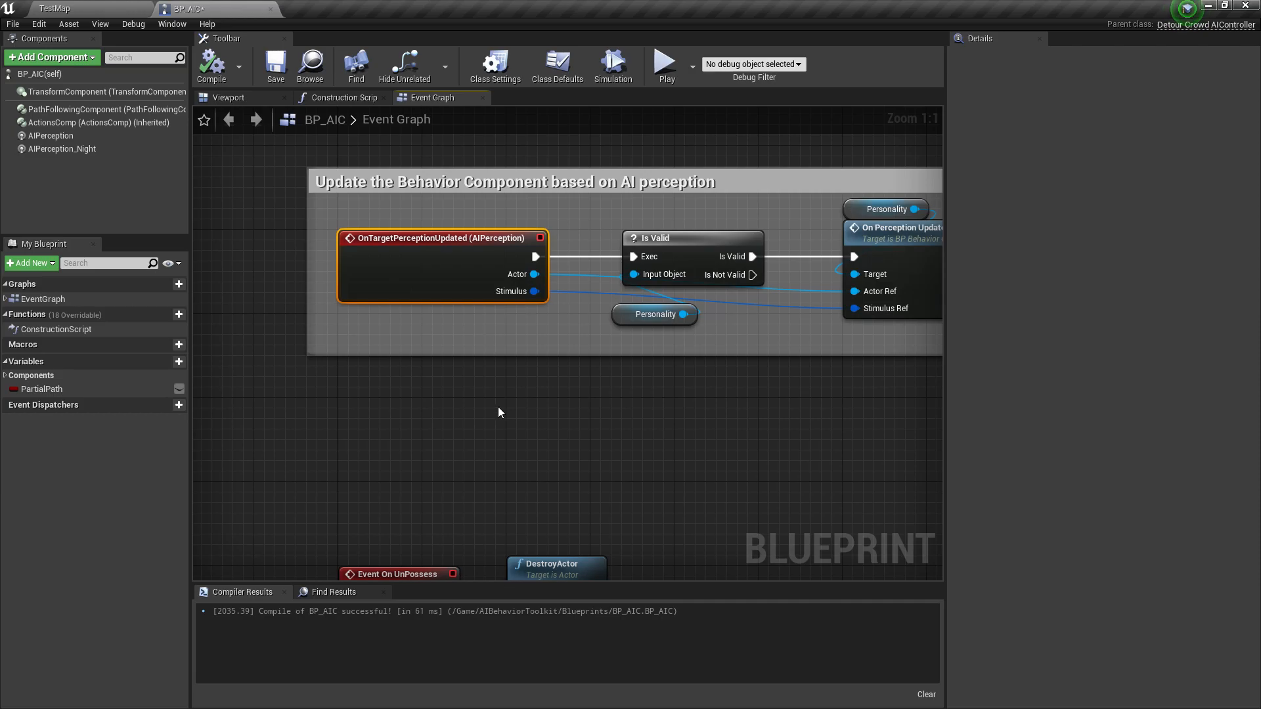
Add On Target Perception Updated for AIPerception_Night and paste copies of the Is Valid and On Perception Update nodes beside it
left_click(93, 151)
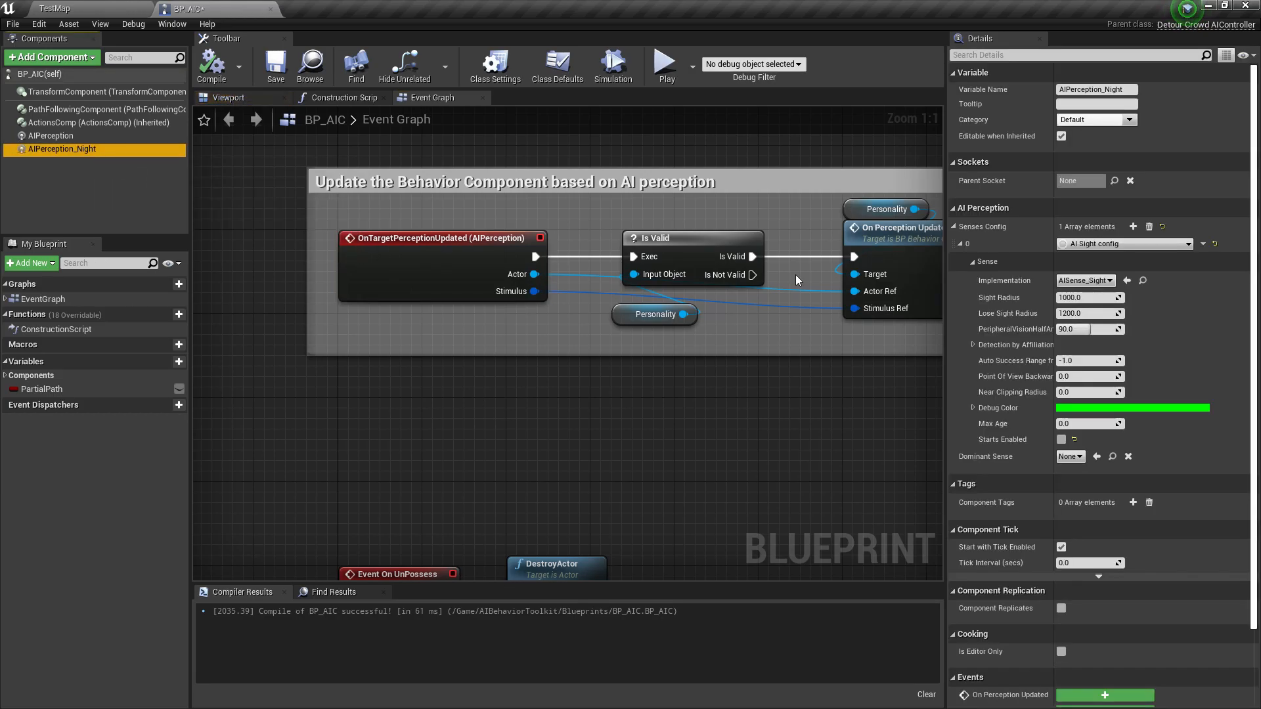
scroll(1099, 385, "down", 3)
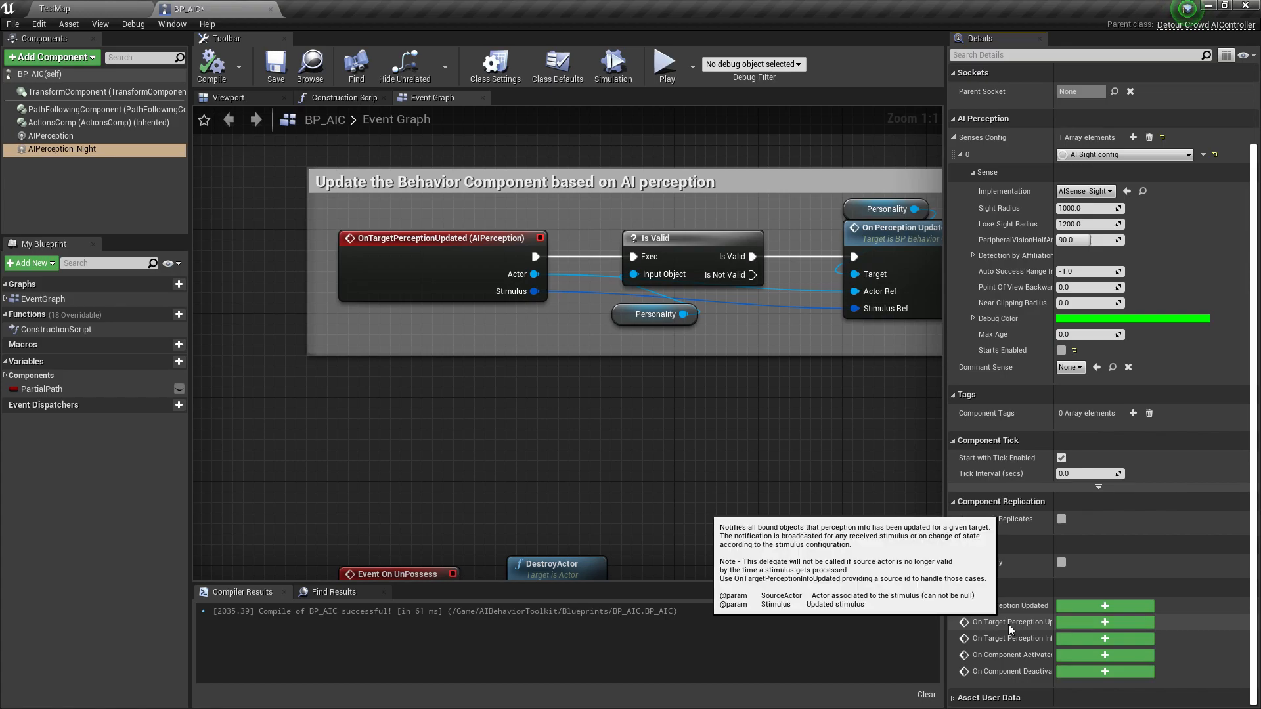
left_click(1097, 623)
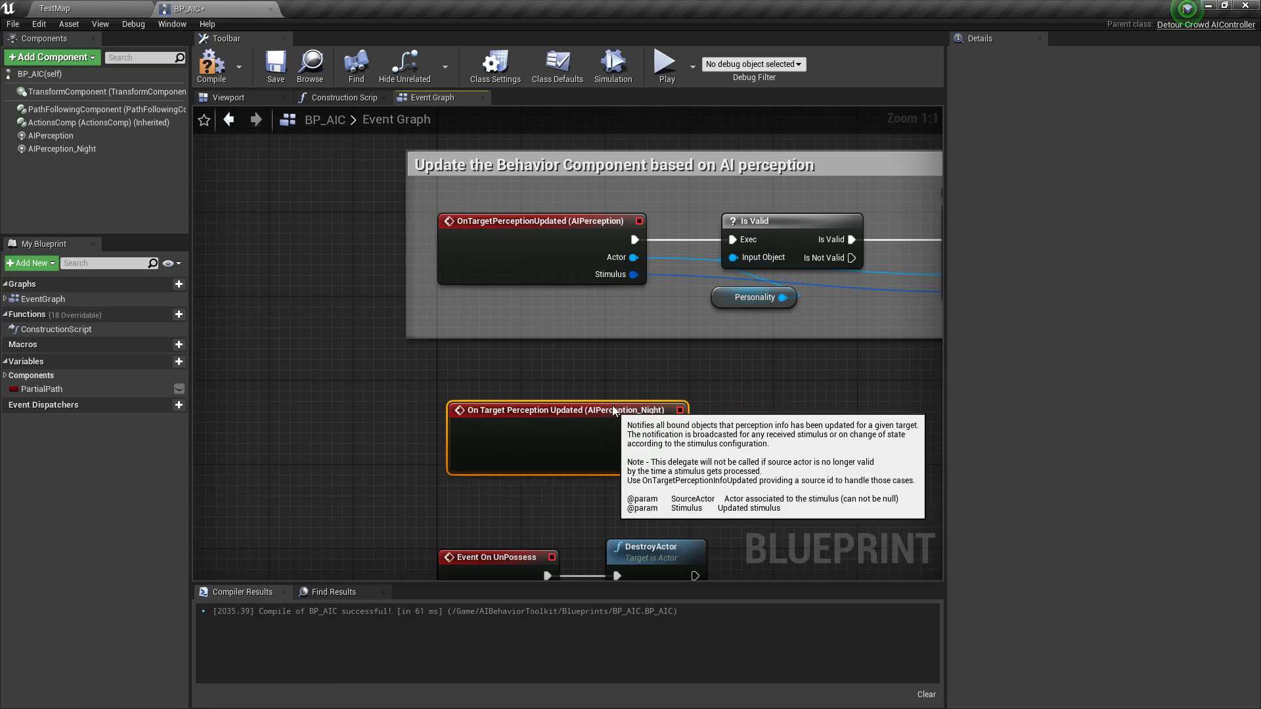
left_click_drag(612, 405, 604, 387)
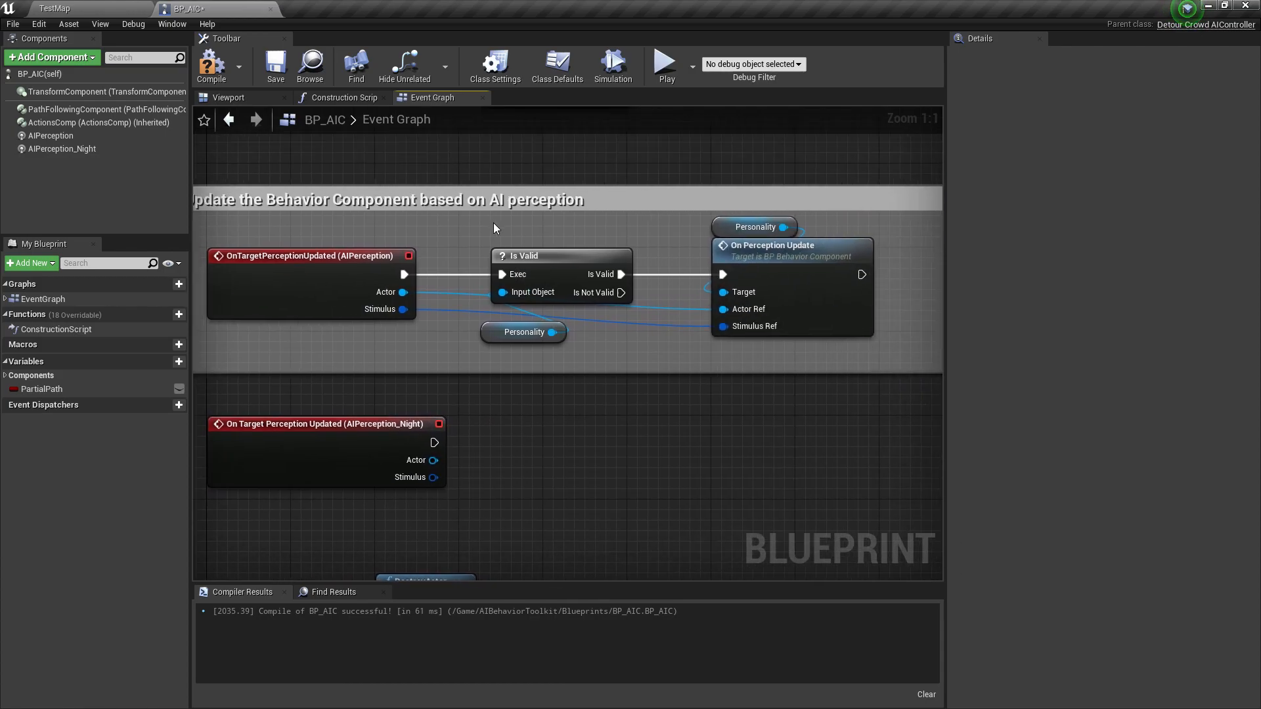
left_click_drag(494, 222, 839, 337)
left_click(651, 439)
right_click_drag(652, 439, 777, 401)
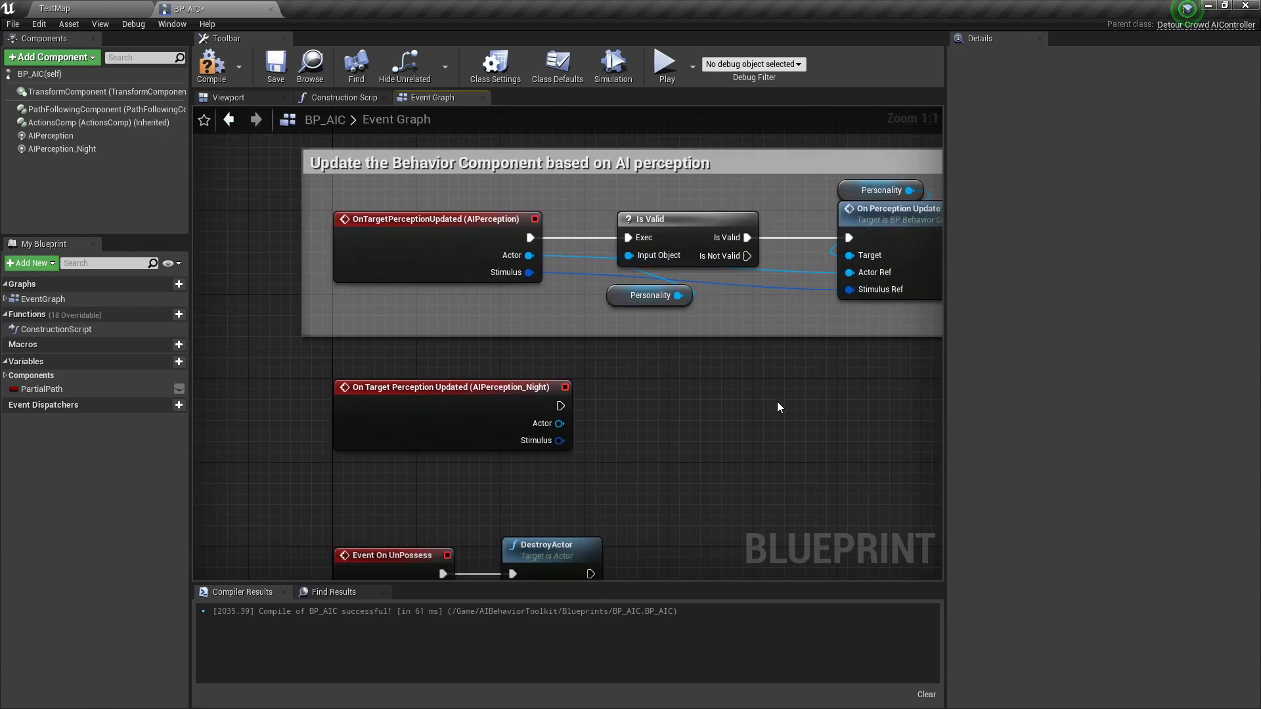
key("ctrl+v")
Wire the Night event's exec, Actor and Stimulus into the pasted Is Valid and On Perception Update nodes, then recompile
left_click_drag(559, 406, 600, 413)
left_click_drag(685, 417, 626, 382)
left_click(634, 364)
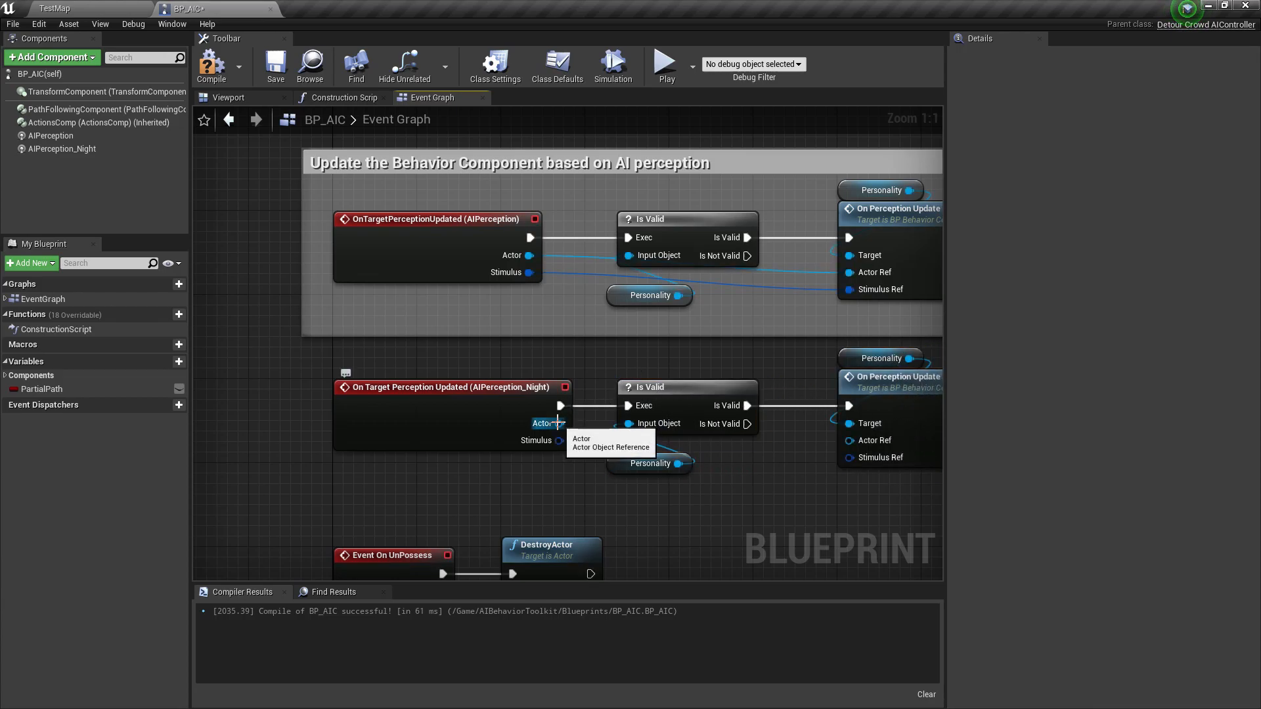
left_click_drag(561, 423, 850, 440)
right_click_drag(796, 504, 738, 492)
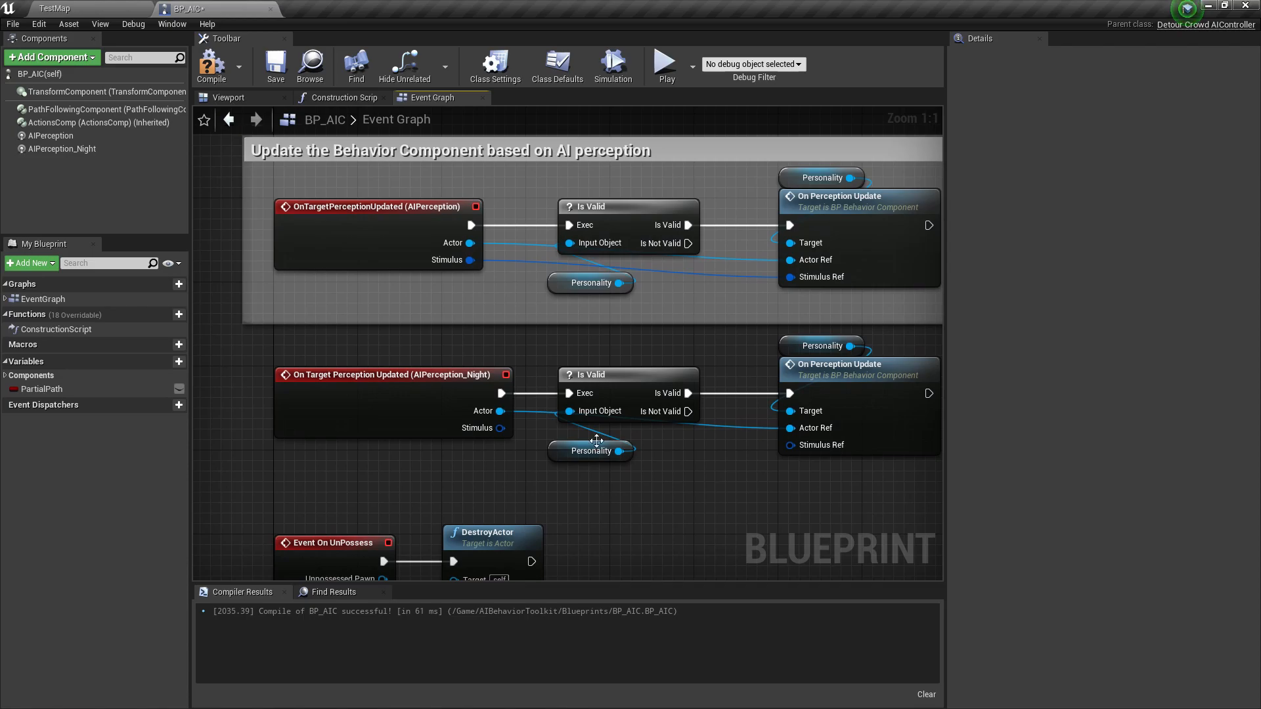
left_click_drag(500, 428, 820, 446)
right_click_drag(753, 492, 721, 505)
left_click(211, 65)
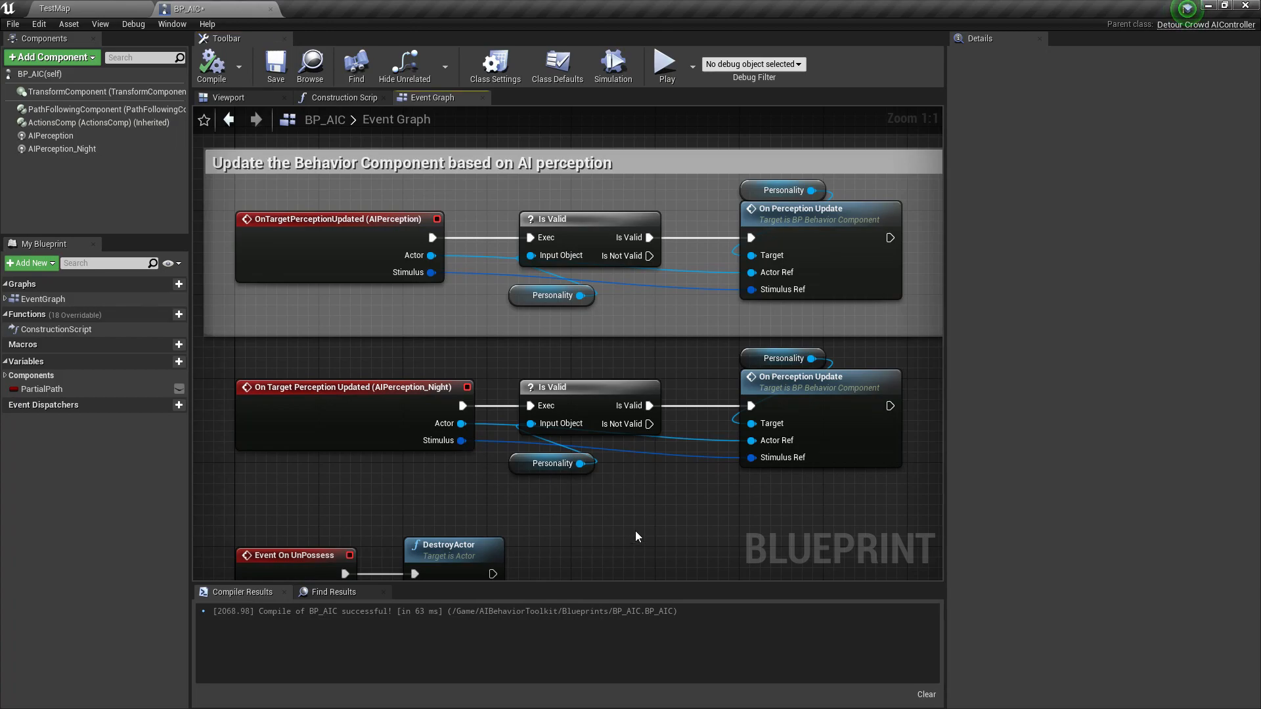
mouse_move(691, 144)
right_mouse_down()
mouse_move(793, 549)
mouse_move(741, 372)
right_mouse_up()
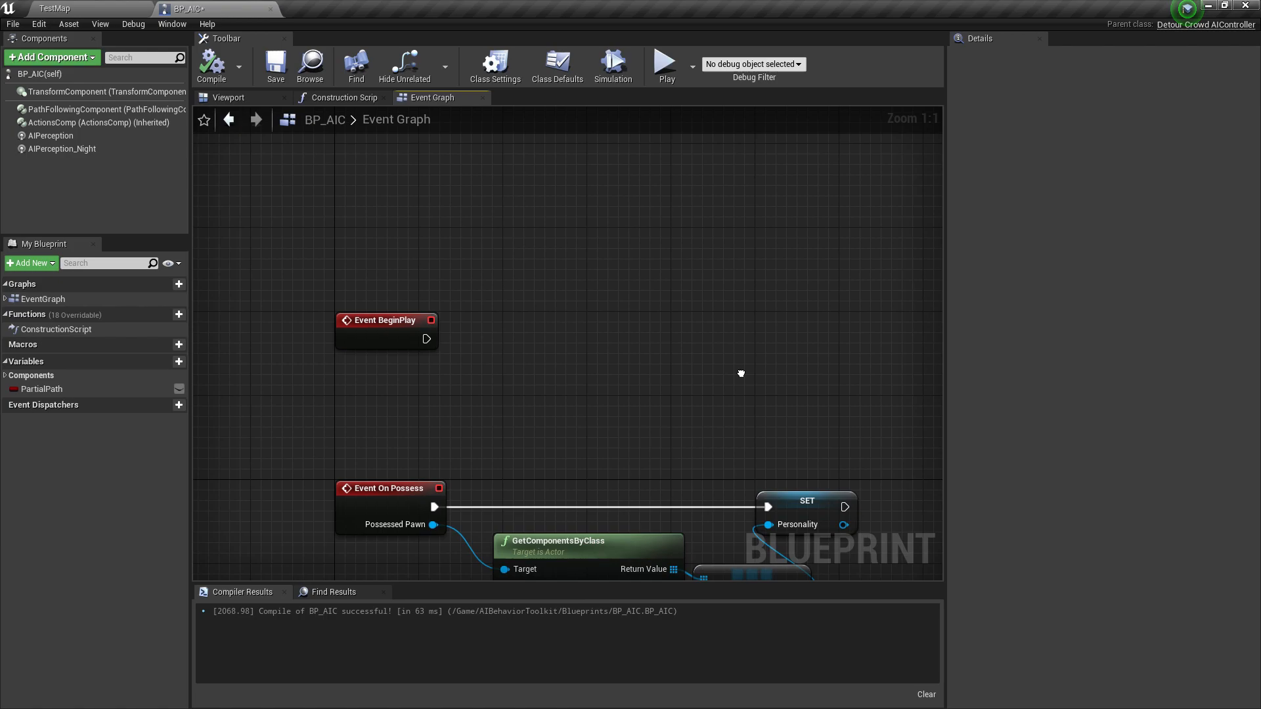
Add a Set Sense Enabled node targeting AIPerception, wired from Event BeginPlay
left_click_drag(388, 329, 391, 243)
left_click(508, 233)
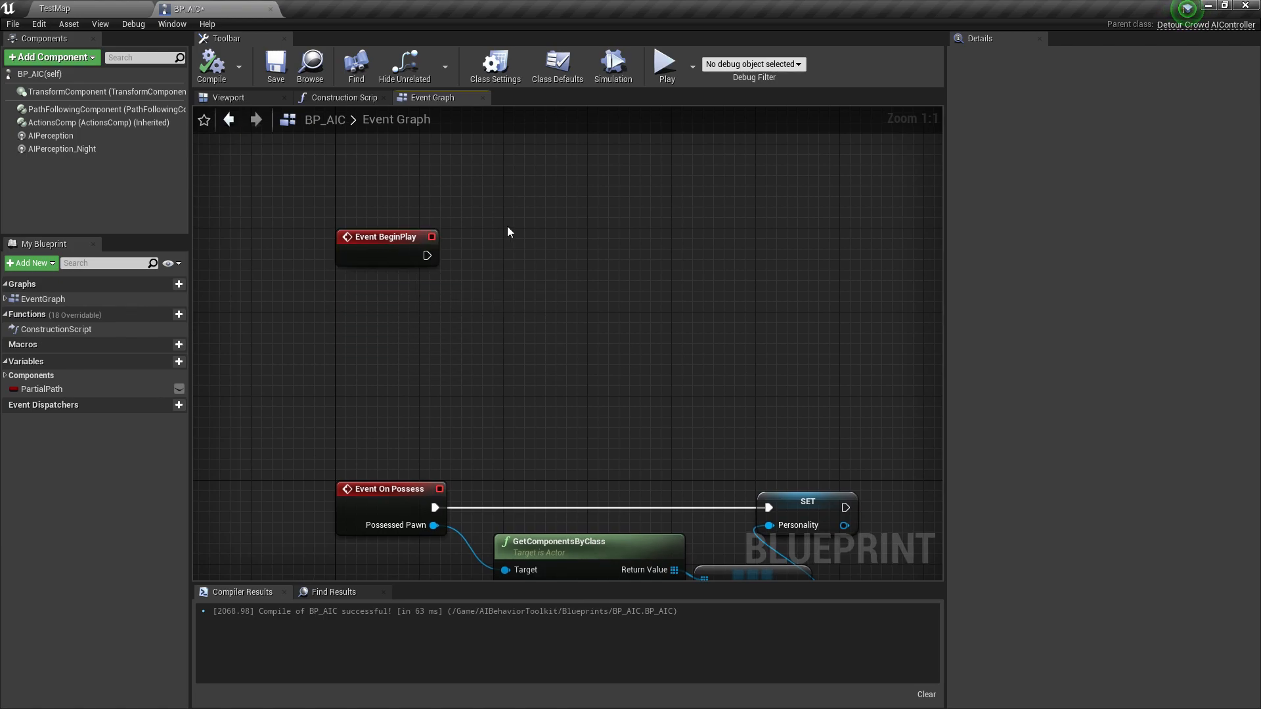
right_click_drag(578, 247, 575, 315)
mouse_move(95, 138)
left_mouse_down()
mouse_move(456, 405)
mouse_move(444, 395)
mouse_move(497, 377)
mouse_move(524, 323)
left_mouse_up()
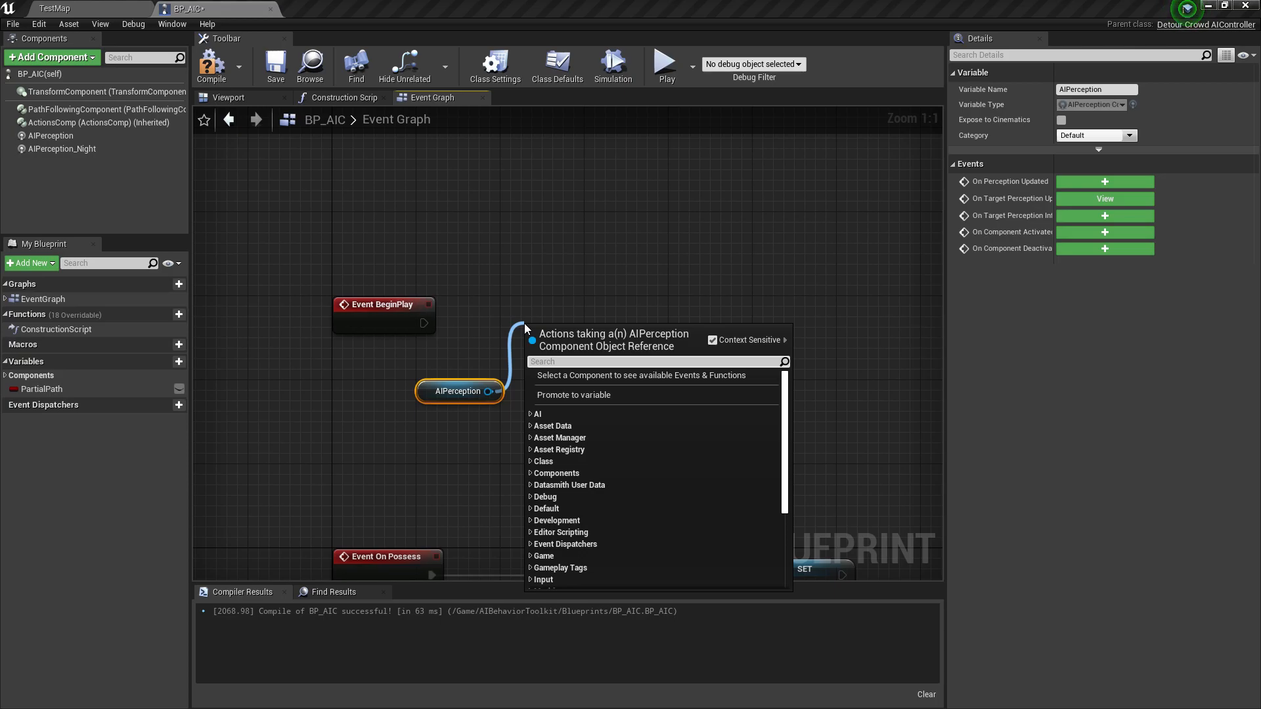
type("s")
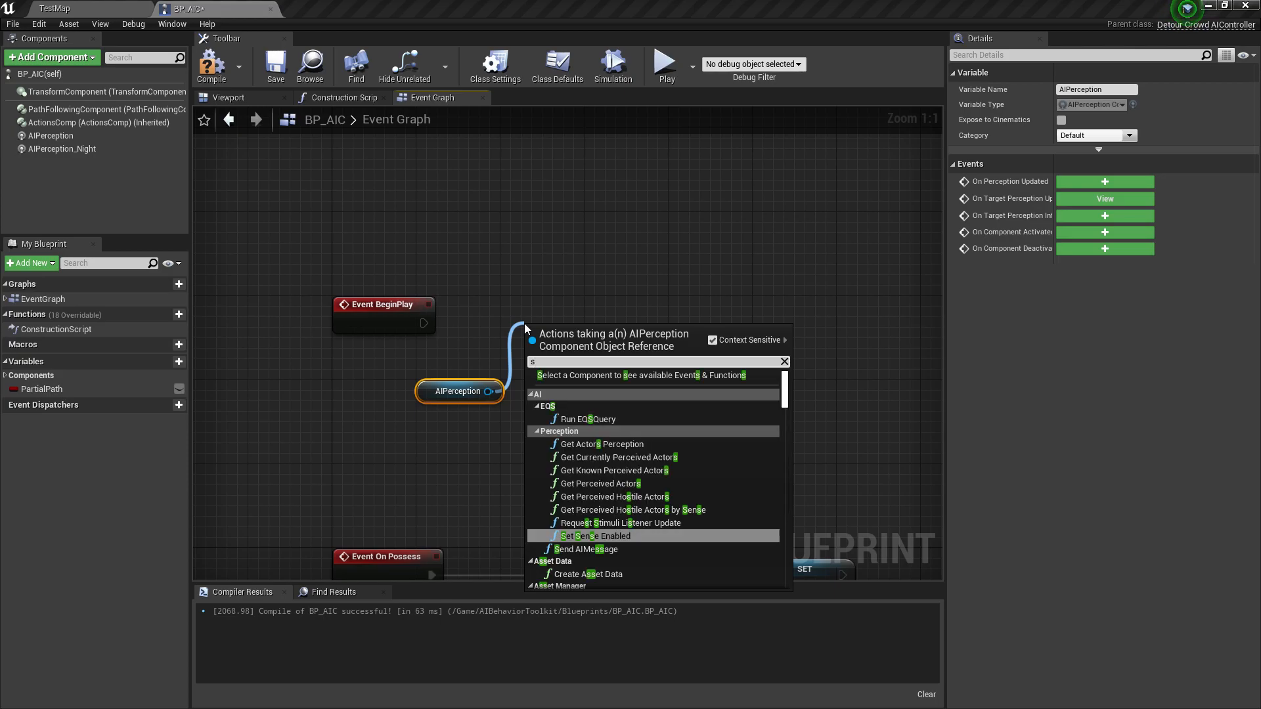
type("ense")
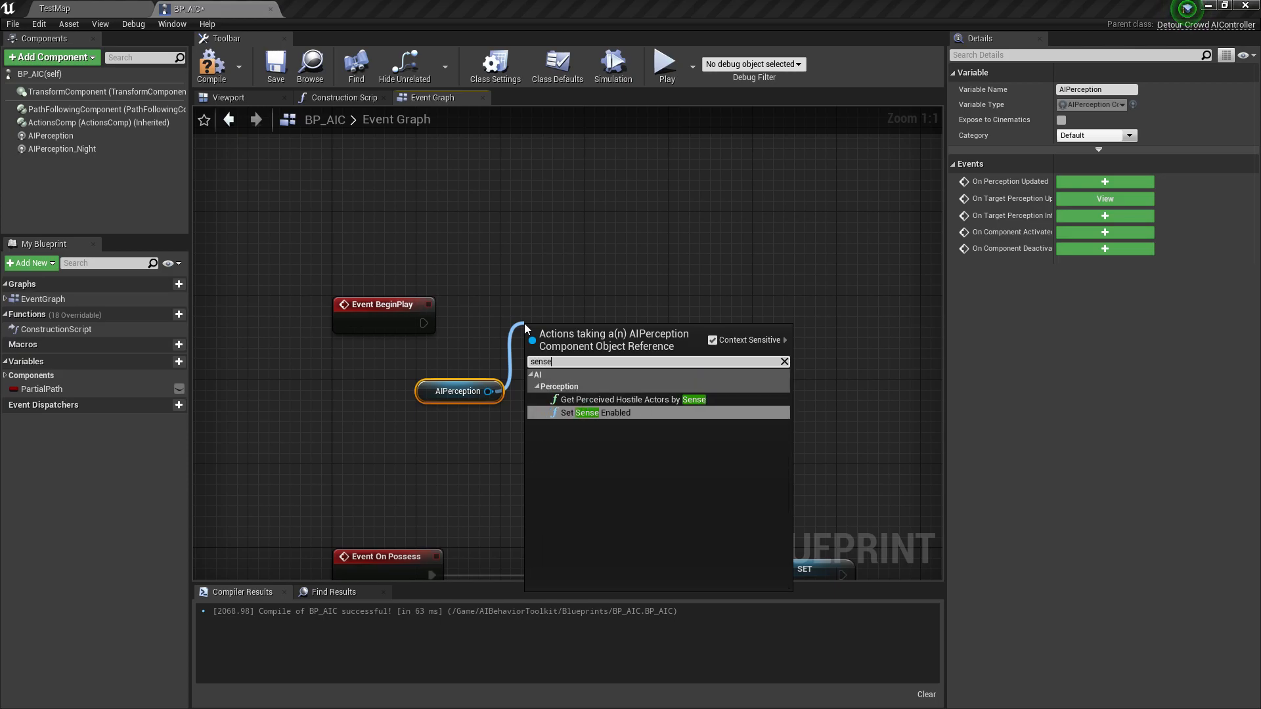
key("Return")
mouse_move(424, 324)
left_mouse_down()
mouse_move(534, 374)
mouse_move(544, 366)
left_mouse_up()
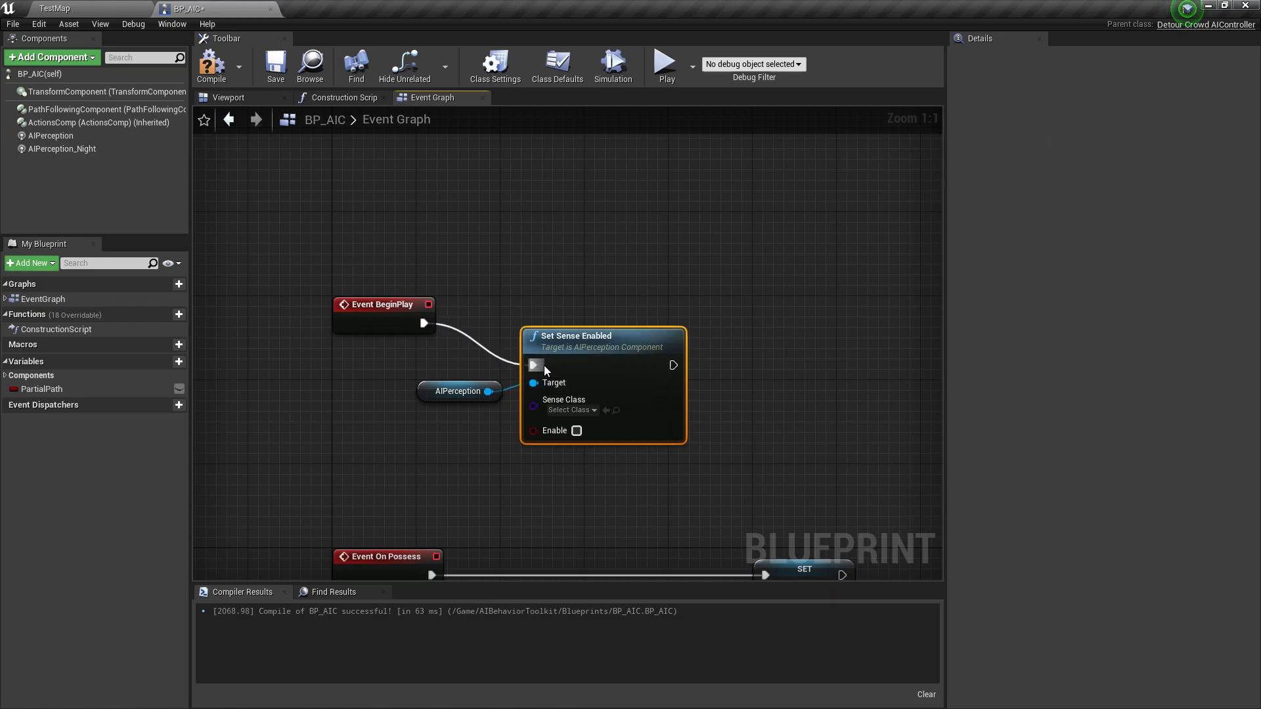
Set its Sense Class to AISense_Sight with Enable unticked and start bringing in AIPerception_Night
left_click(587, 370)
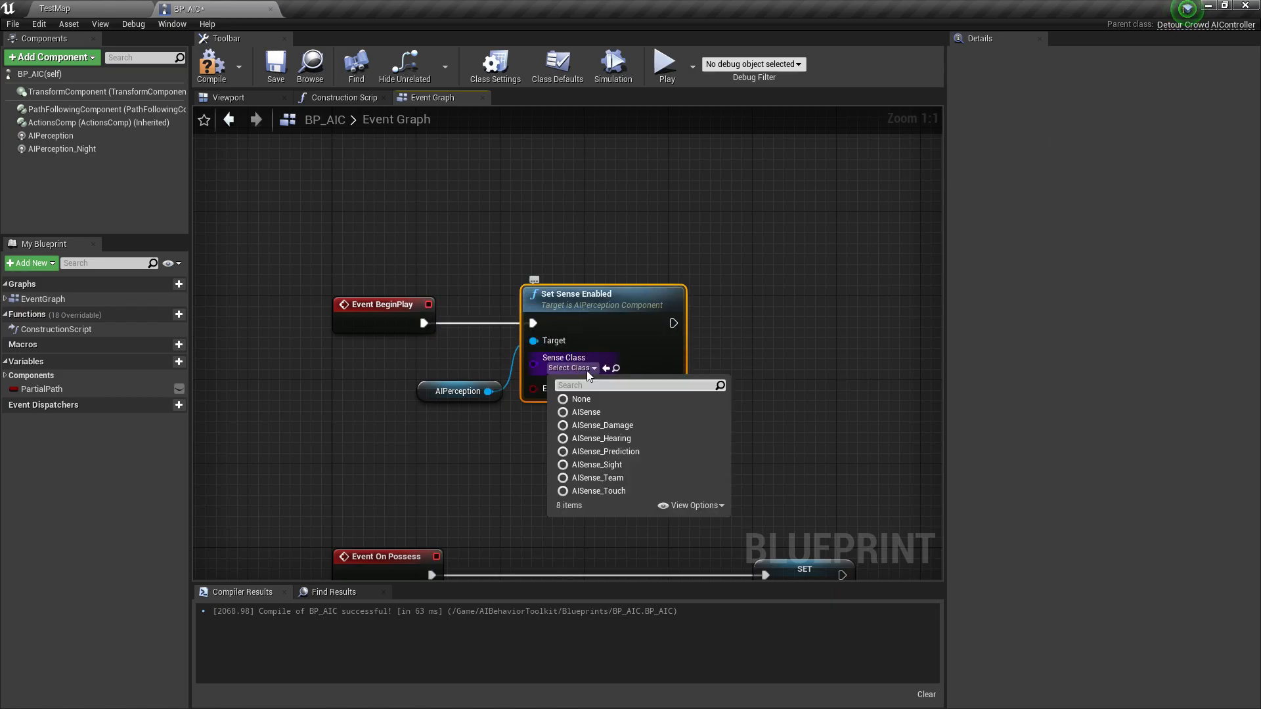
type("sight")
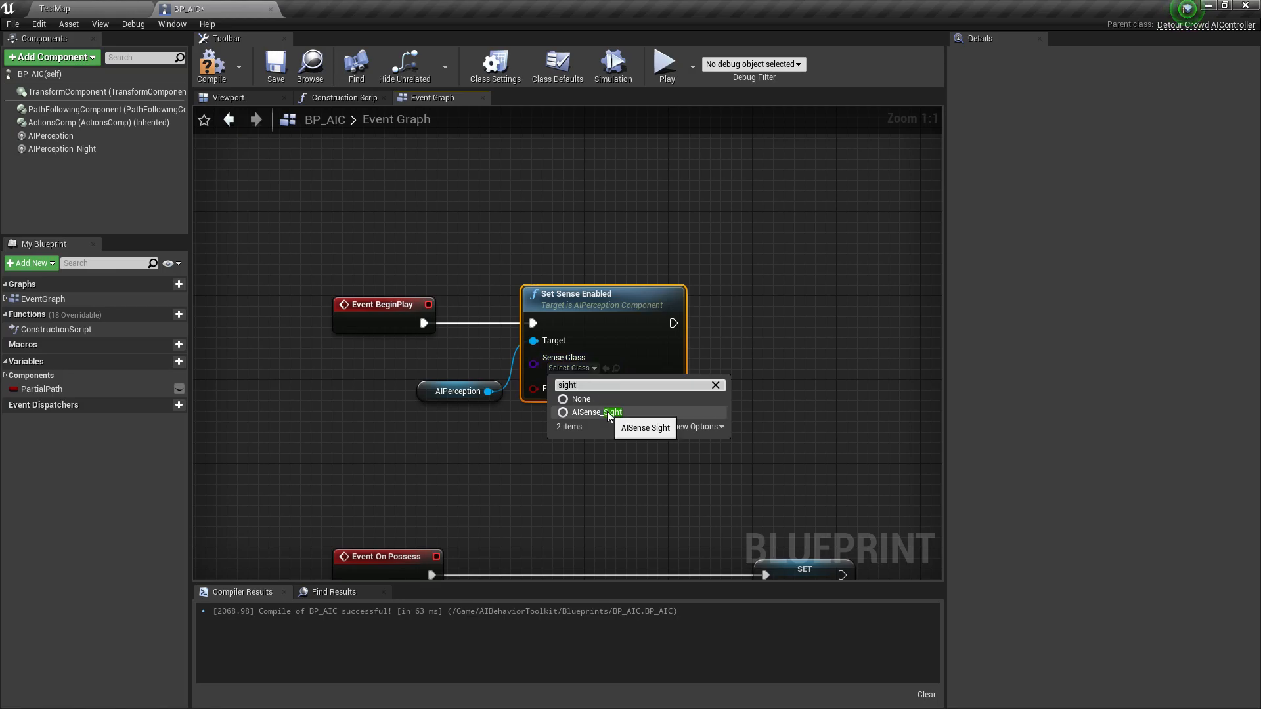
left_click(601, 413)
right_click_drag(505, 401, 462, 408)
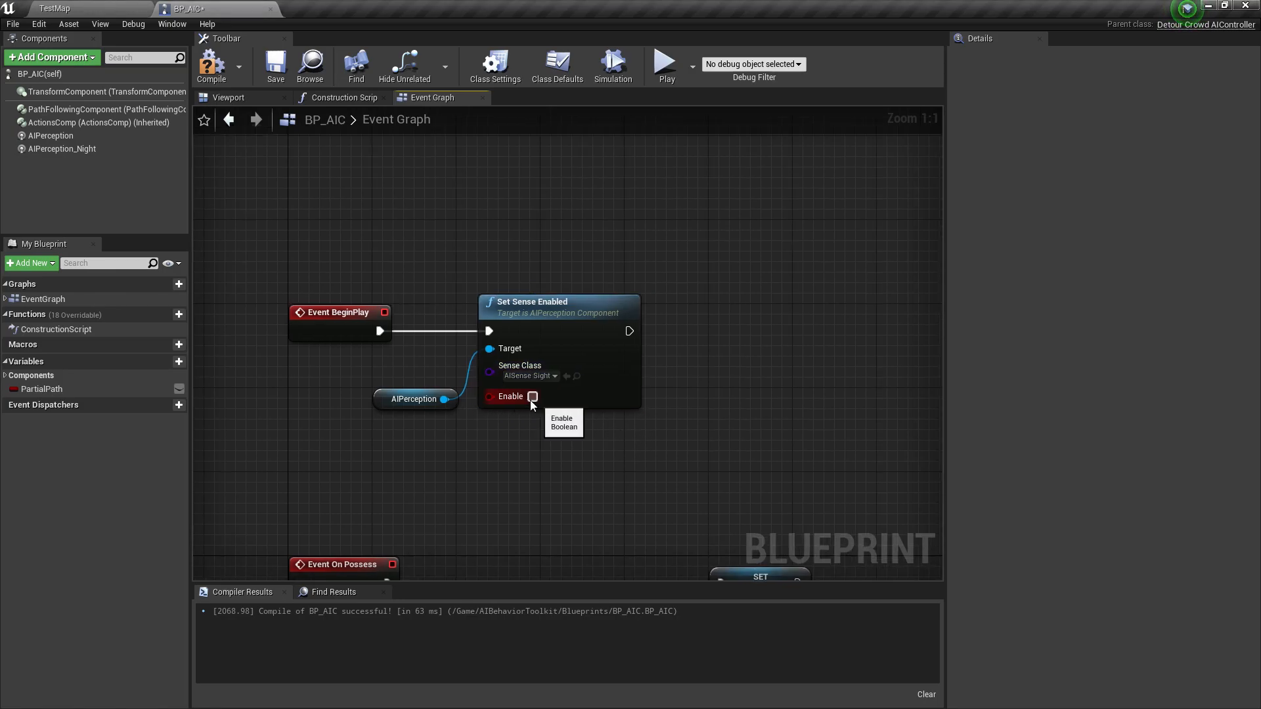
right_click_drag(720, 414, 670, 416)
Place an AIPerception_Night reference and chain a pasted copy of Set Sense Enabled after the first one
left_click_drag(62, 149, 673, 431)
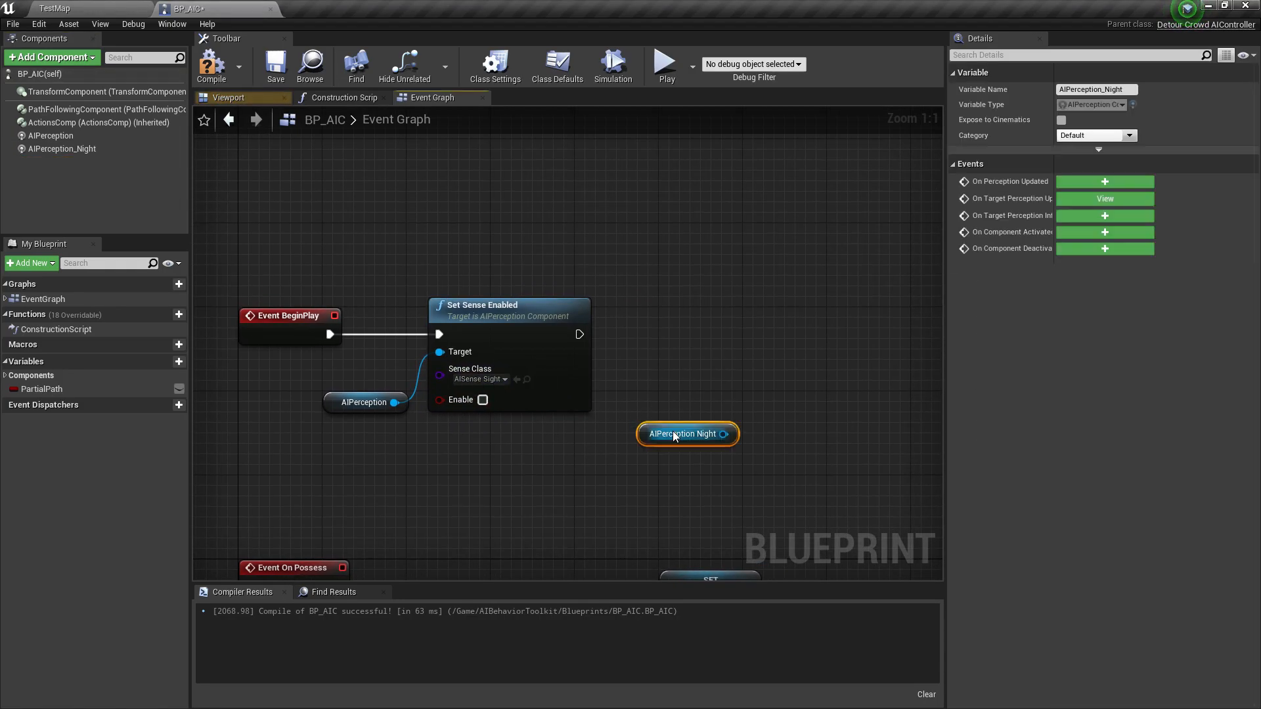
left_click(764, 389)
right_click_drag(763, 389, 725, 386)
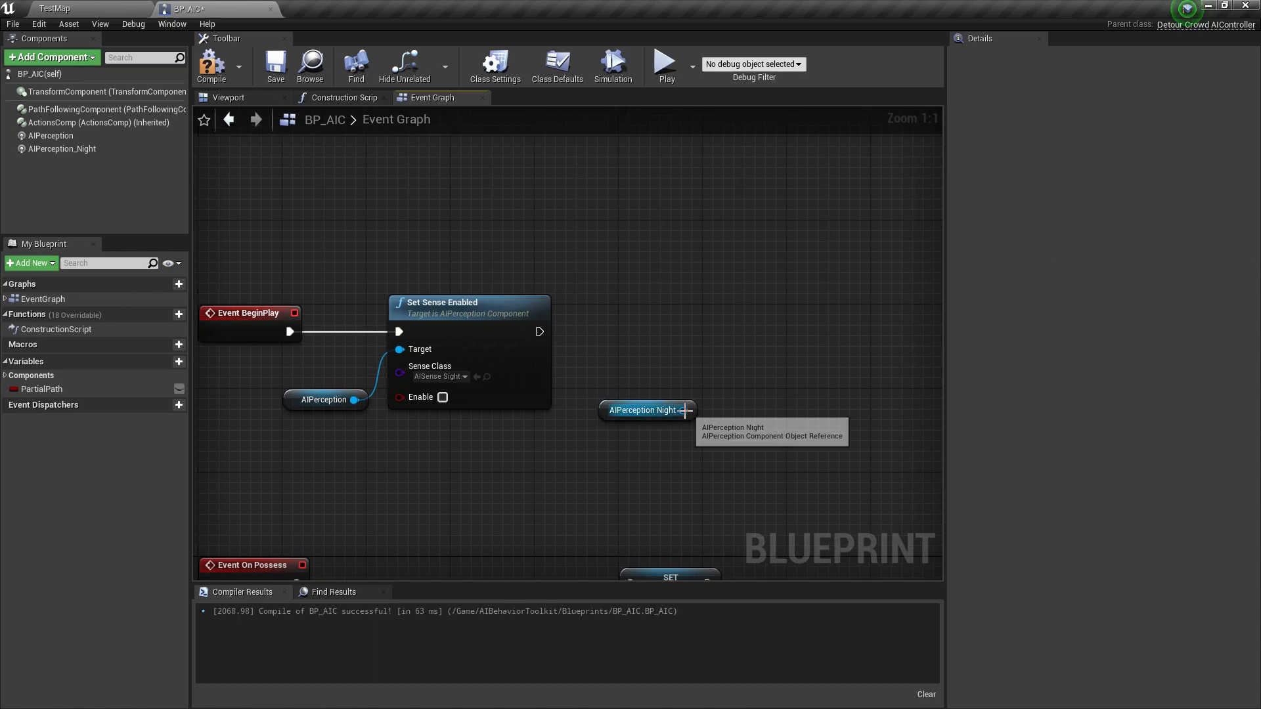
left_click(512, 333)
key("ctrl+c")
left_click(730, 330)
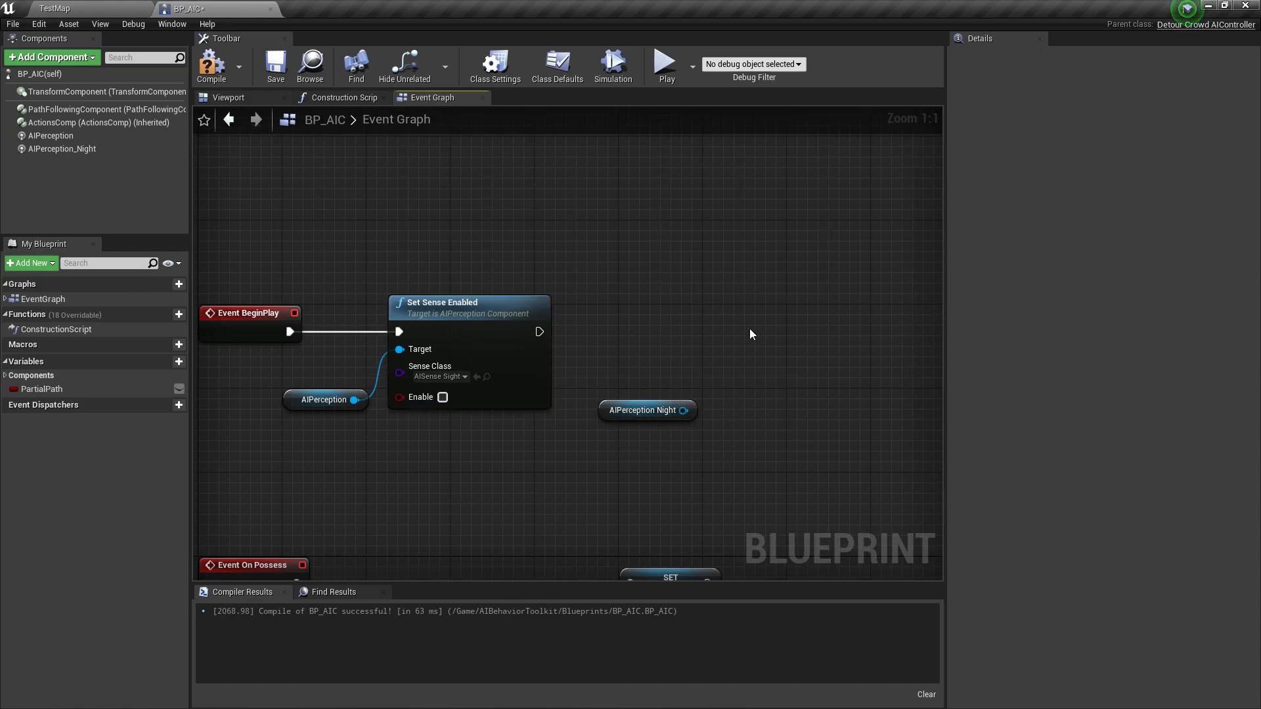
key("ctrl+v")
mouse_move(539, 333)
left_mouse_down()
mouse_move(723, 370)
mouse_move(747, 353)
left_mouse_up()
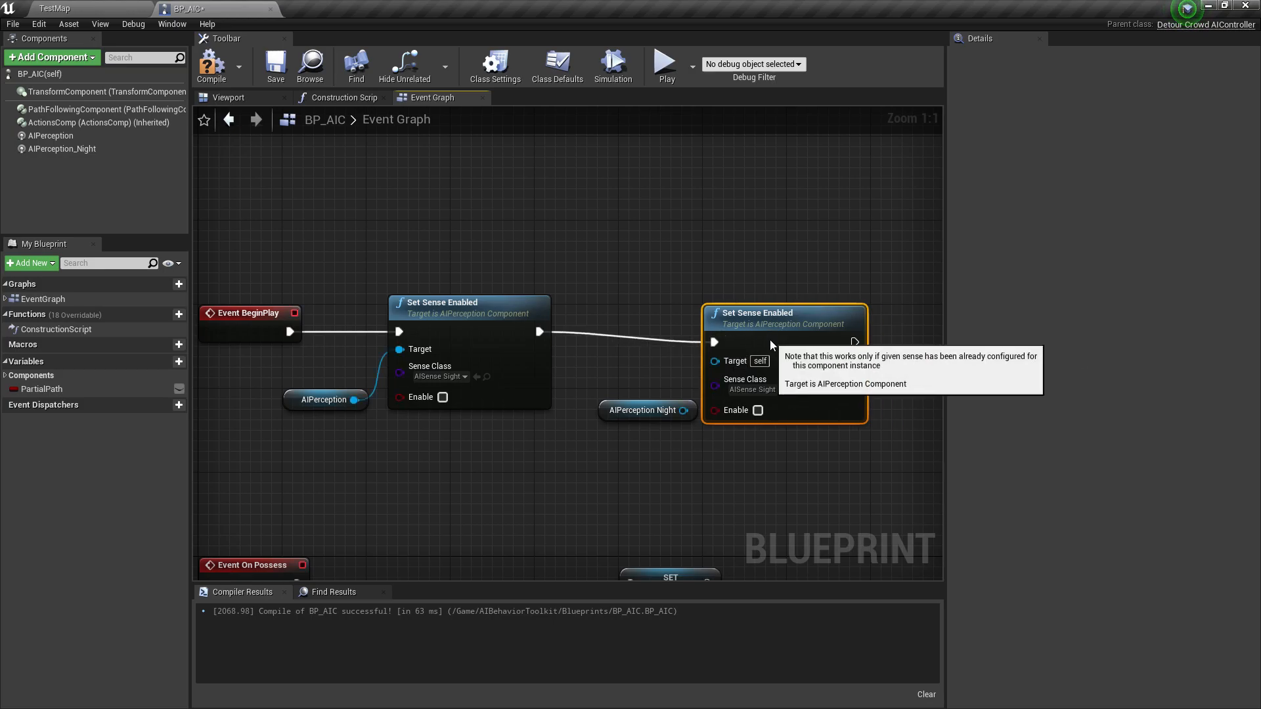
Tick Enable on the second node with AIPerception_Night as its target, then shift the four nodes right
left_click(757, 400)
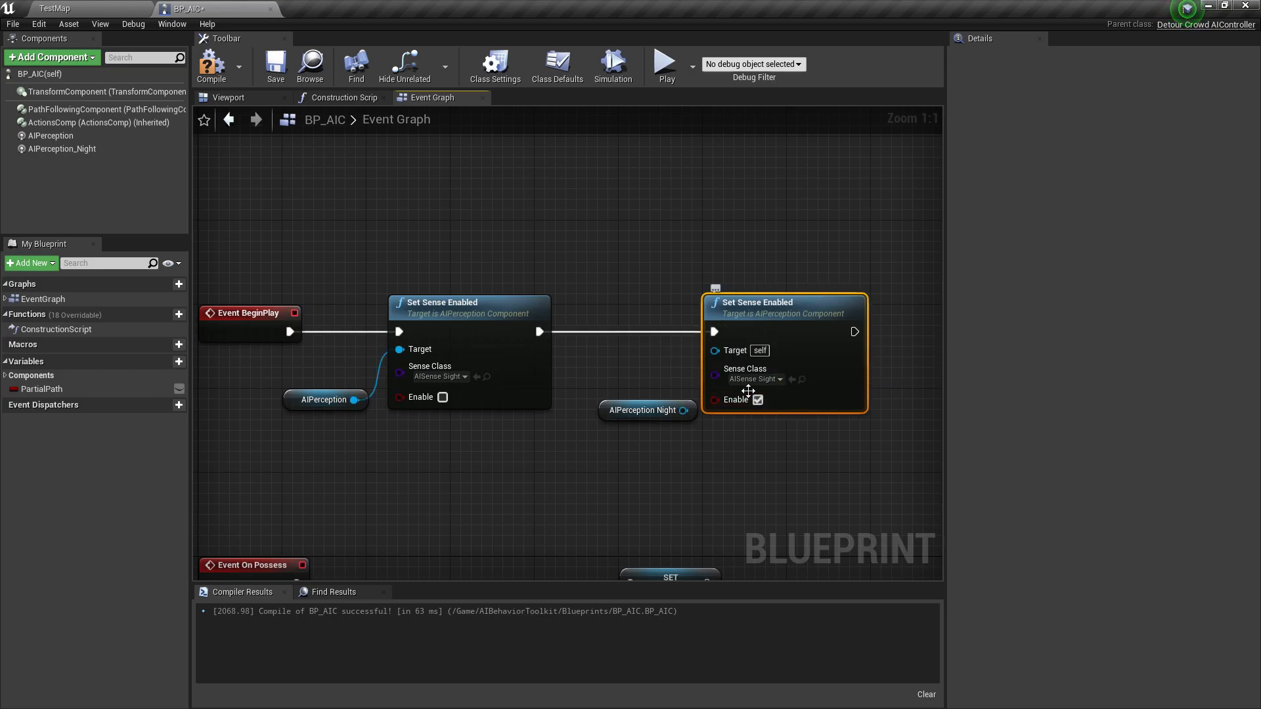
mouse_move(663, 415)
left_mouse_down()
mouse_move(654, 406)
mouse_move(714, 350)
left_mouse_up()
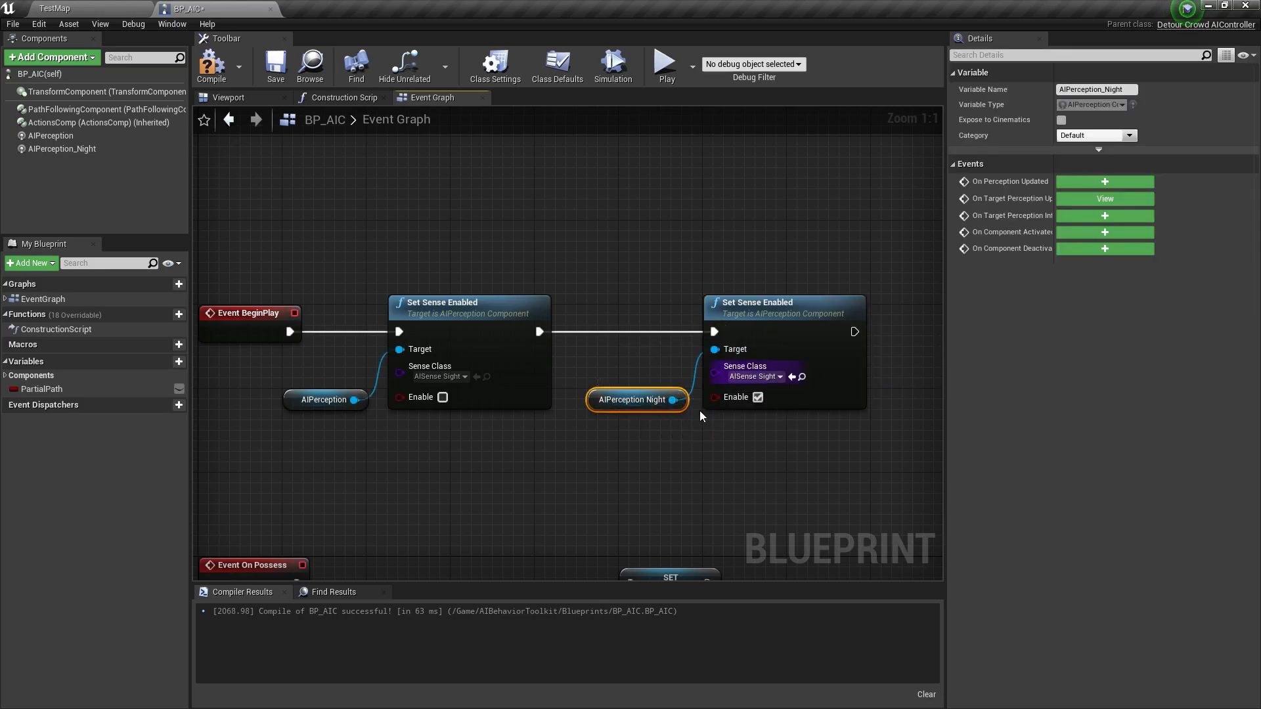
left_click(679, 459)
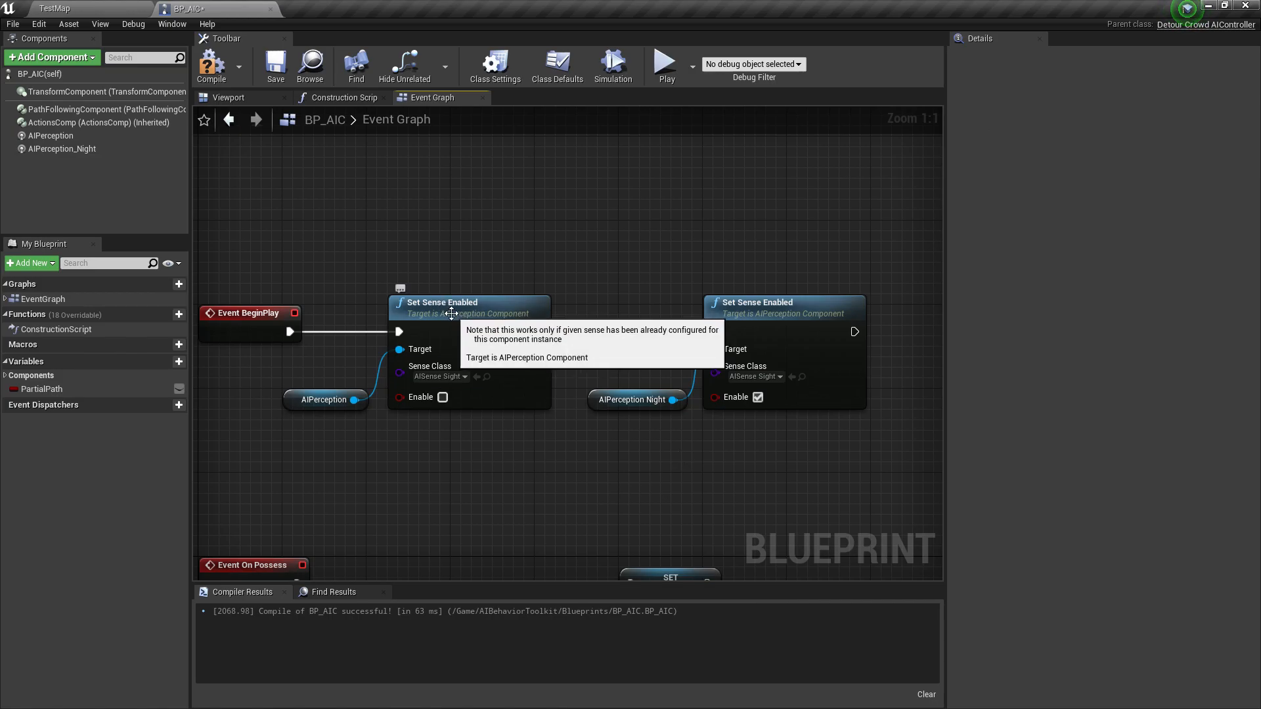
left_click(300, 397)
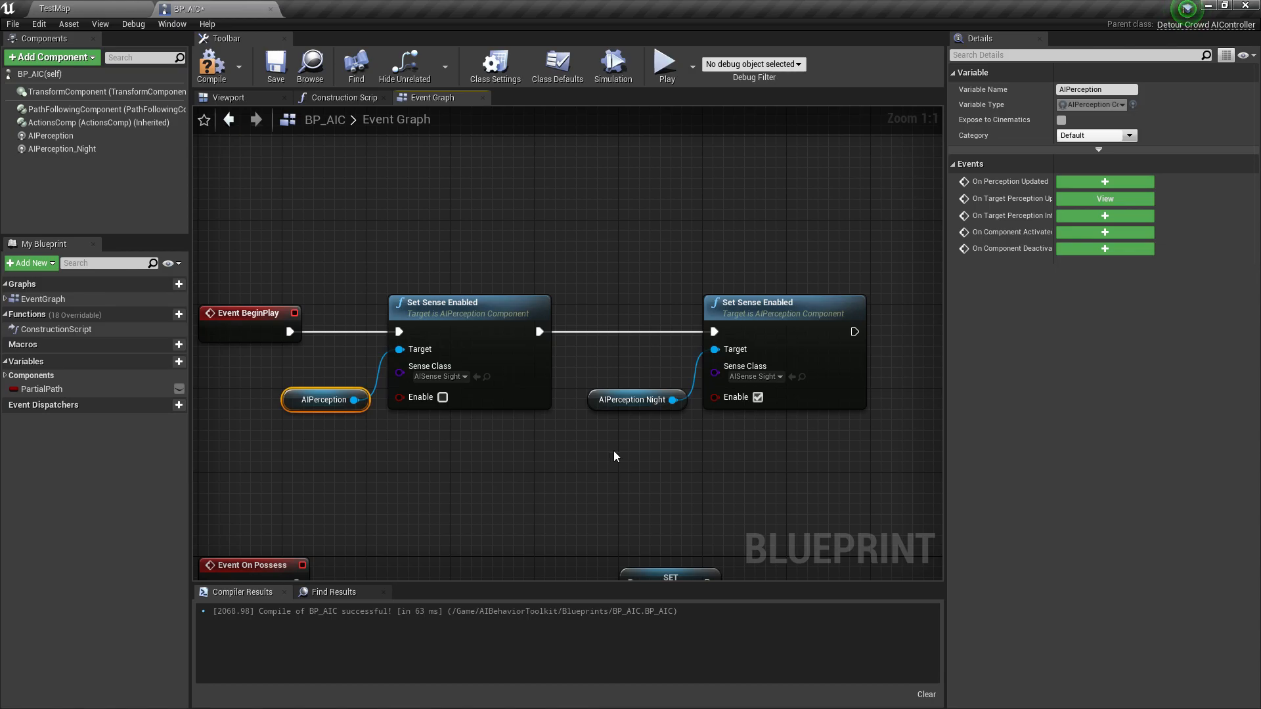
left_click(715, 302)
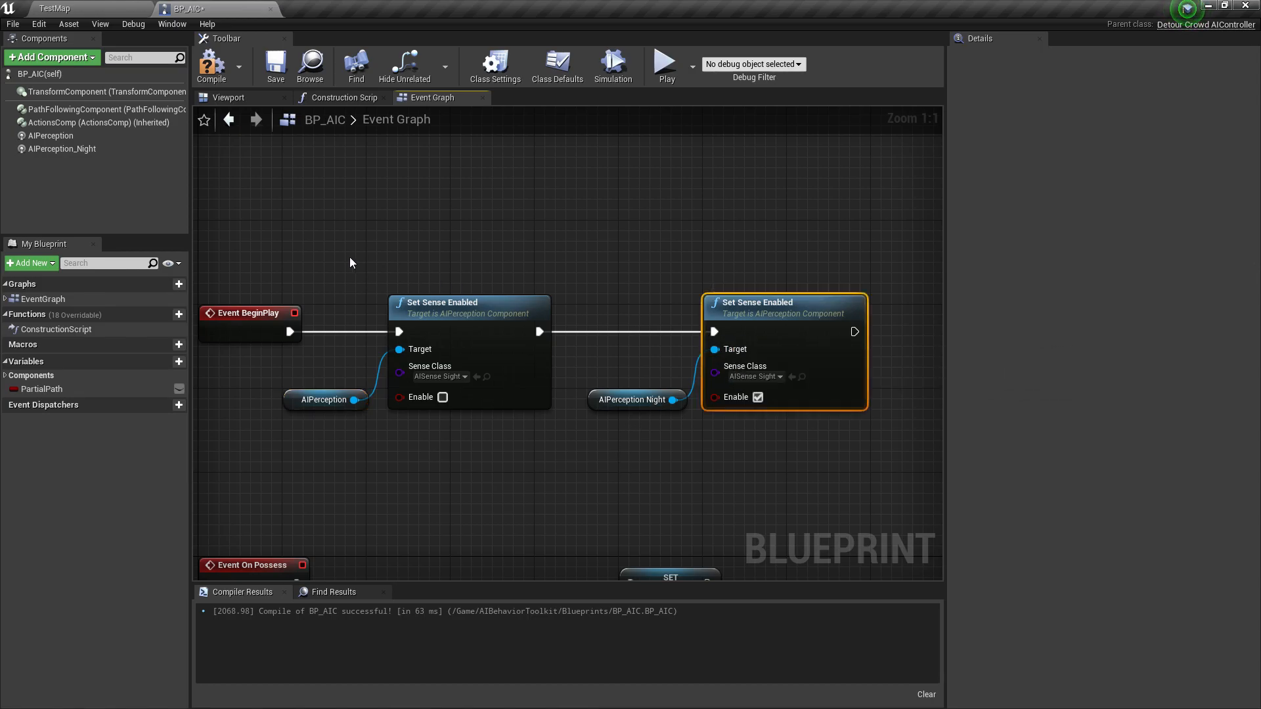
left_click_drag(350, 262, 873, 419)
left_click_drag(492, 346, 638, 346)
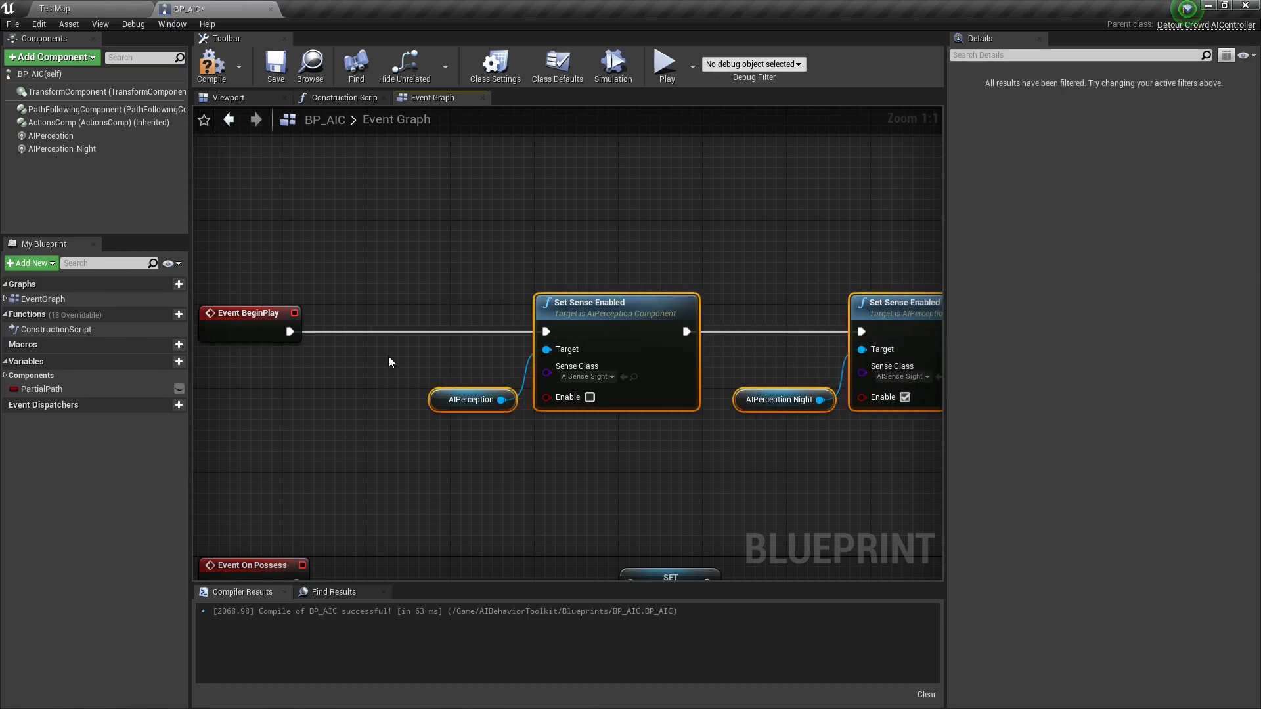
Insert a Delay of 3 seconds between Event BeginPlay and the sense toggles
left_click_drag(290, 333, 382, 340)
type("delay")
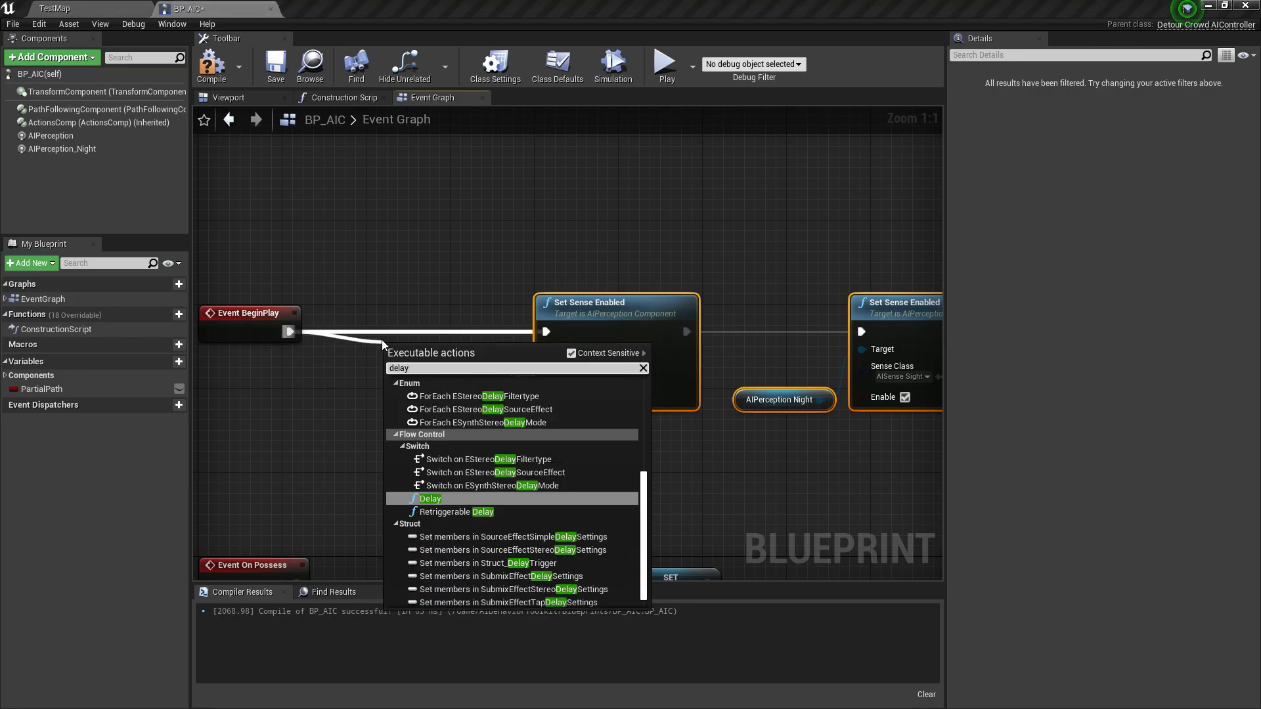
left_click_drag(439, 358, 397, 315)
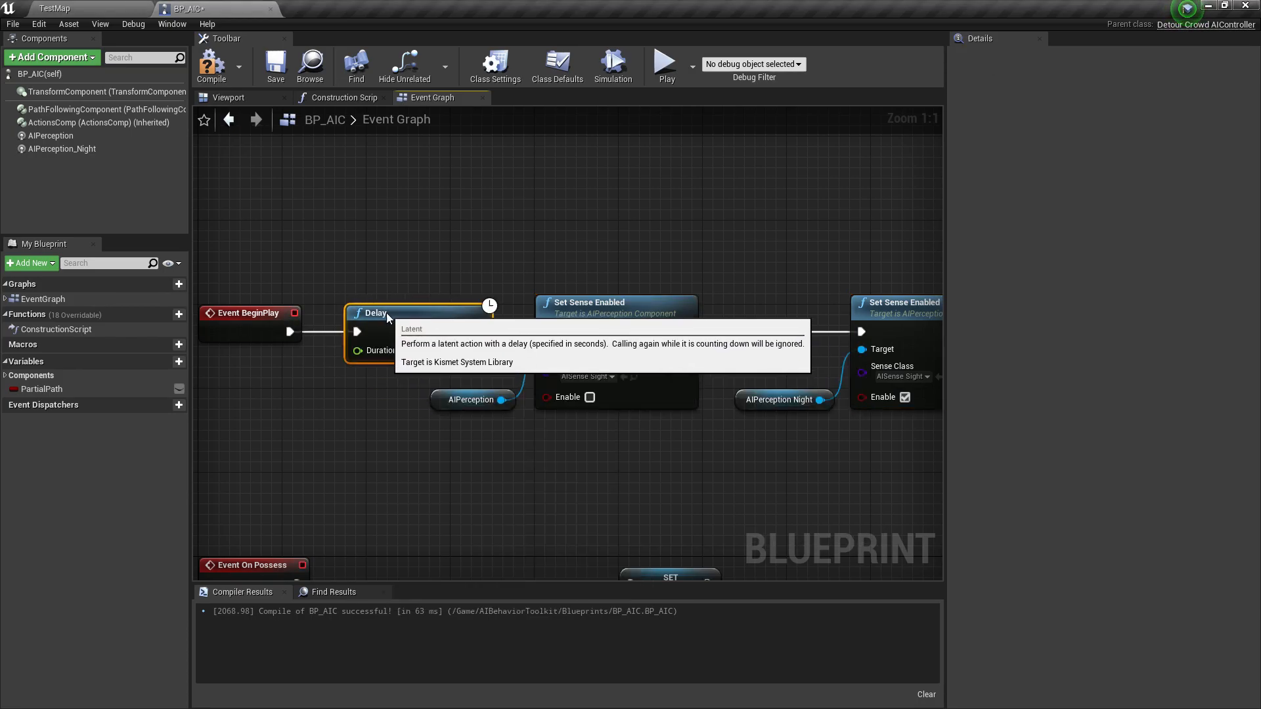
type("3")
key("Return")
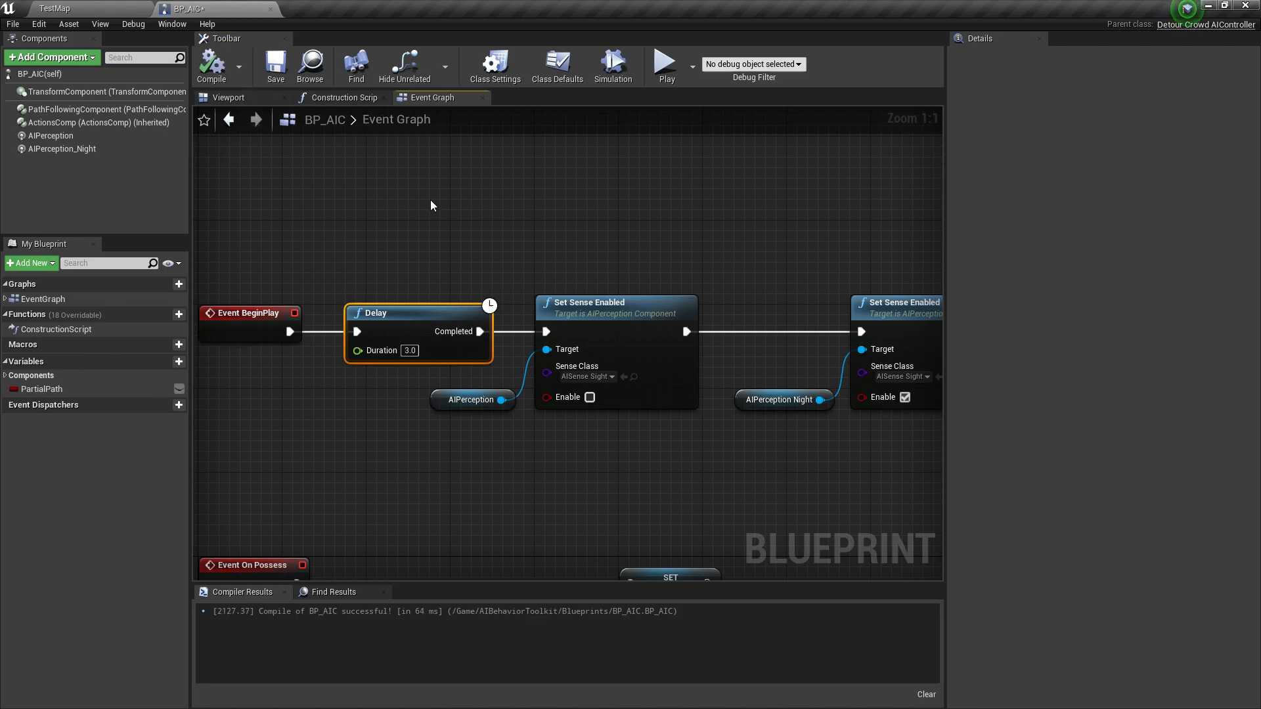
Switch to TestMap and play-test, steering the character with WASD before stopping
left_click(129, 9)
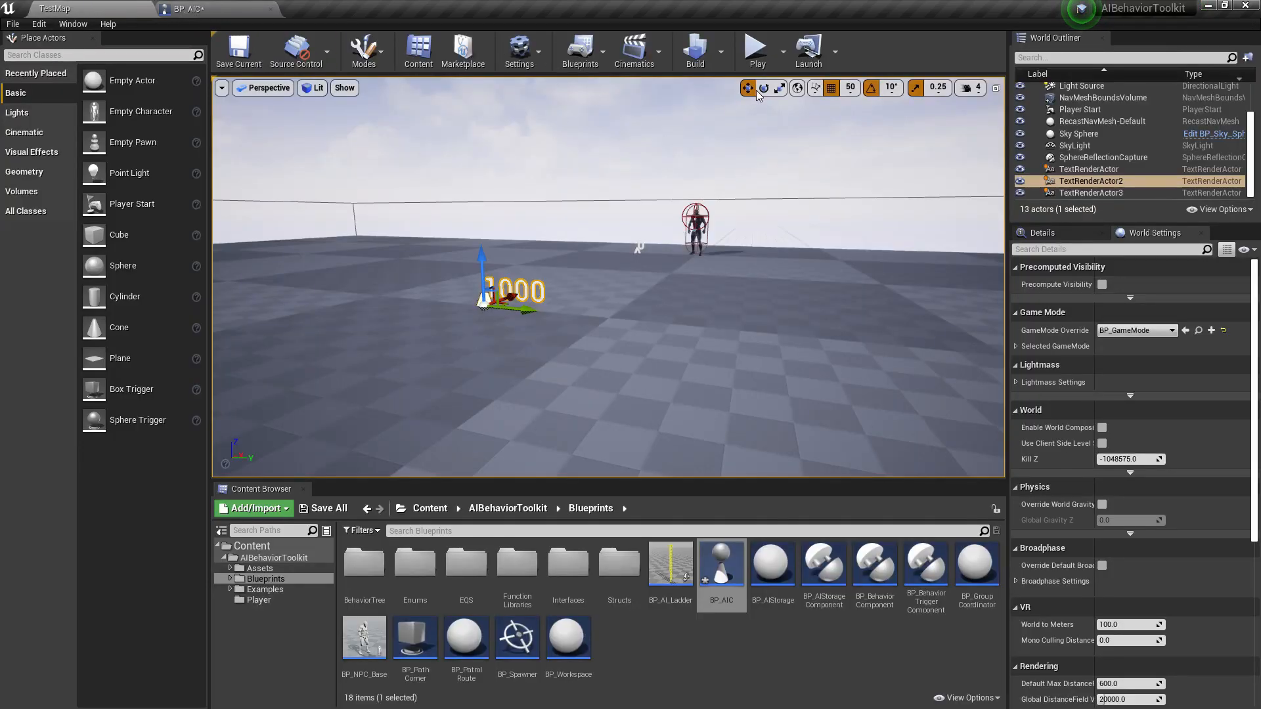
left_click(757, 51)
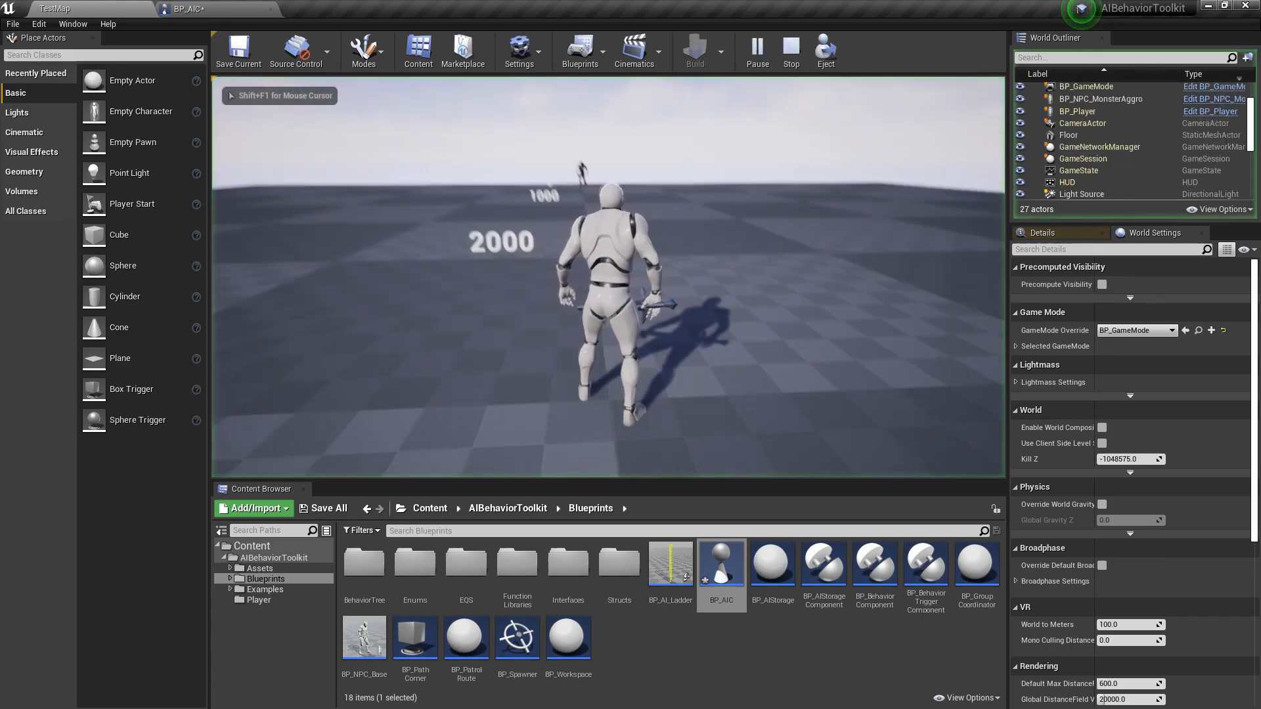
key("w")
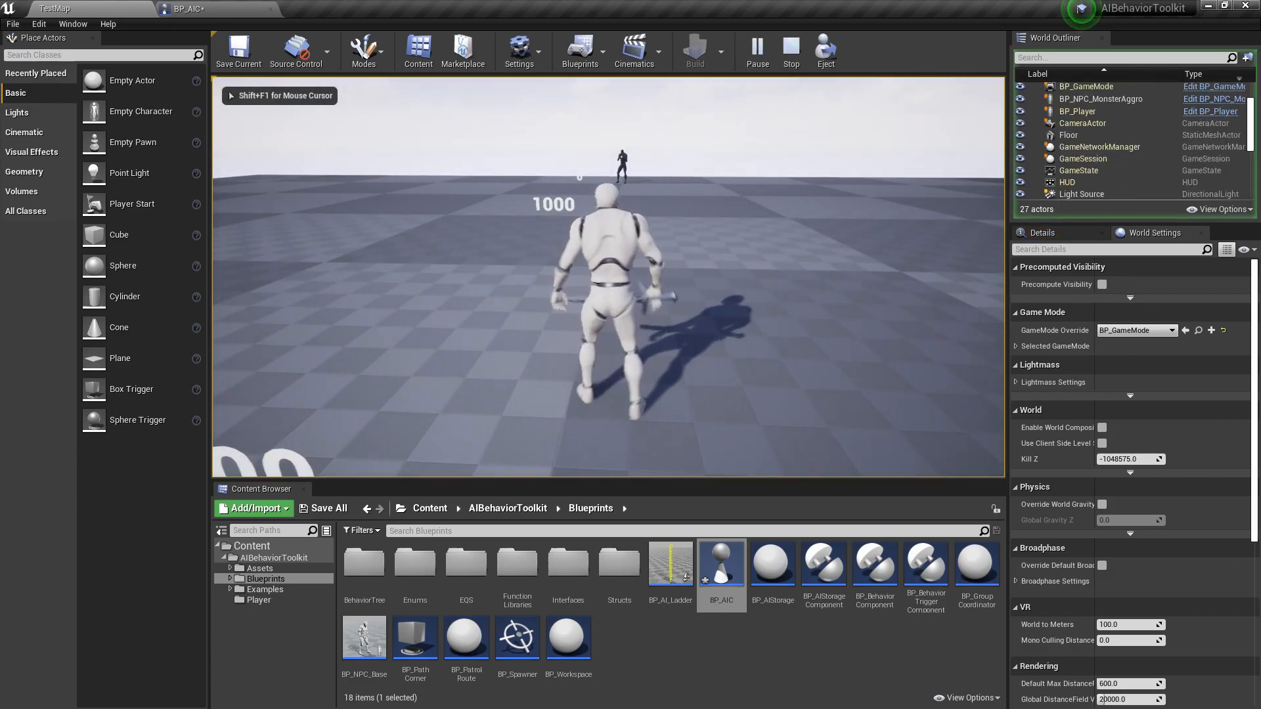
key("a")
key("s")
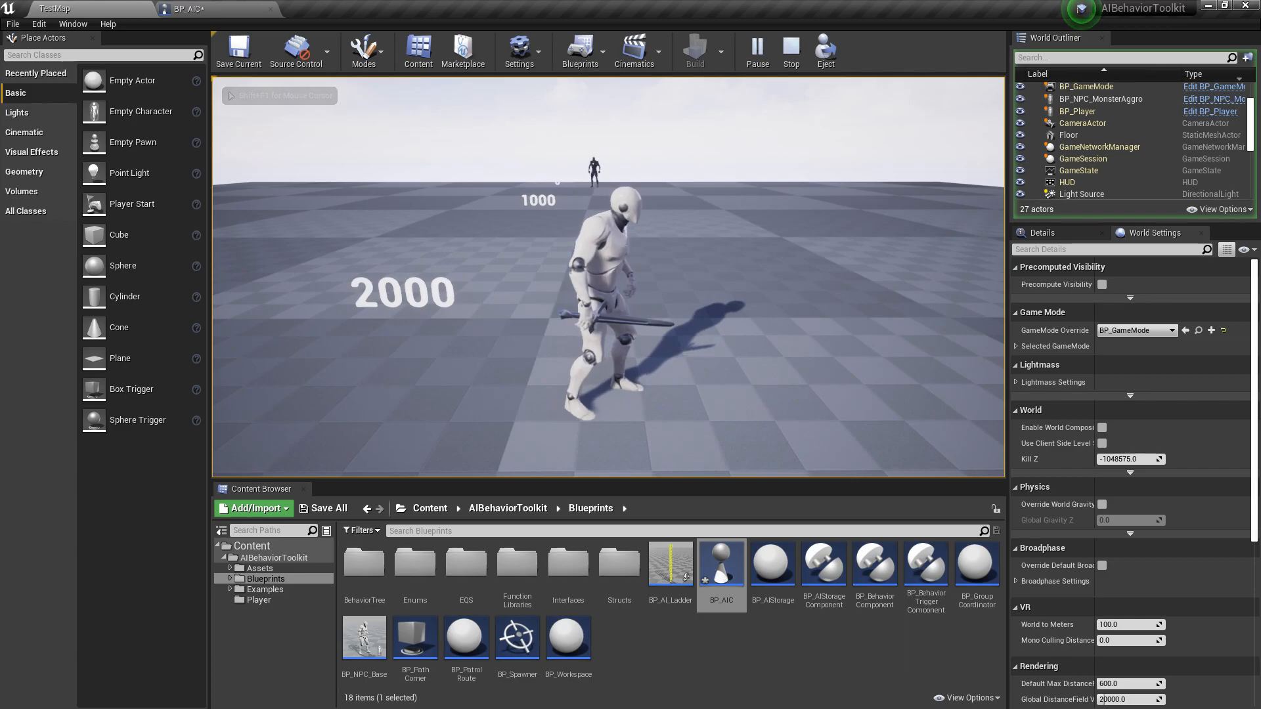
key("Escape")
key("F11")
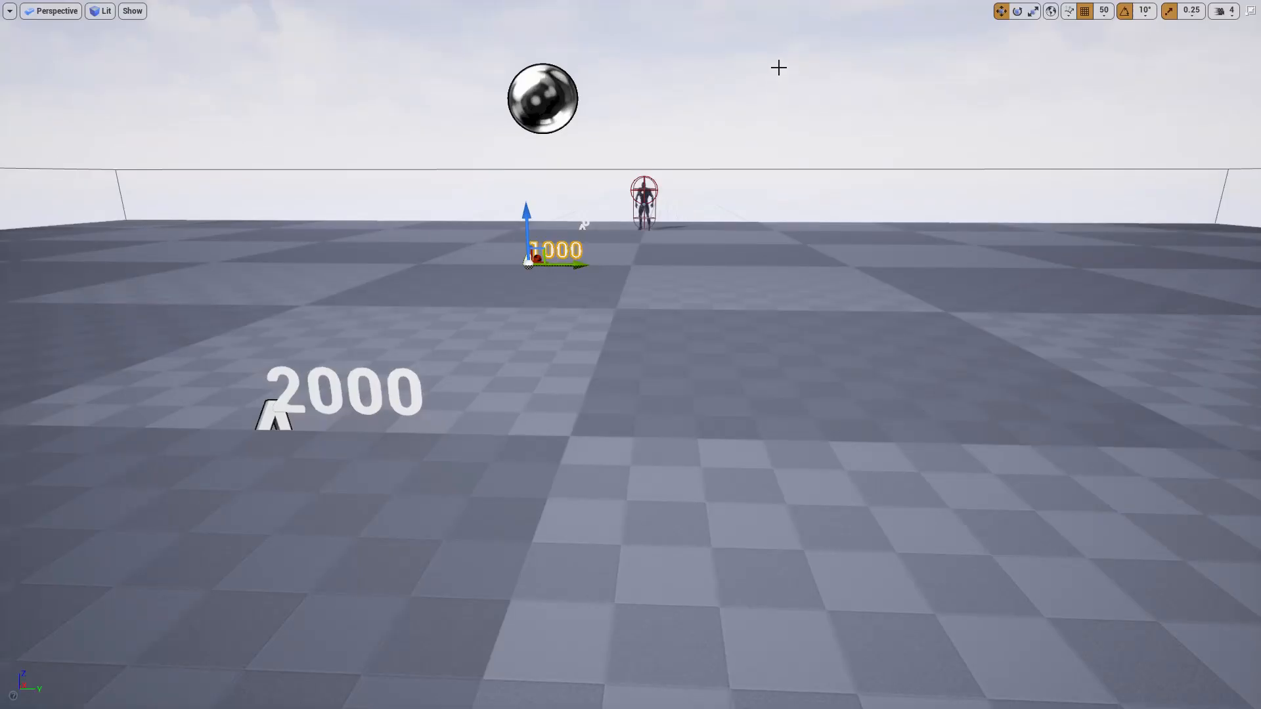
key("F11")
Run a second full-screen play session, stop it, and return to the BP_AIC event graph
left_click(771, 44)
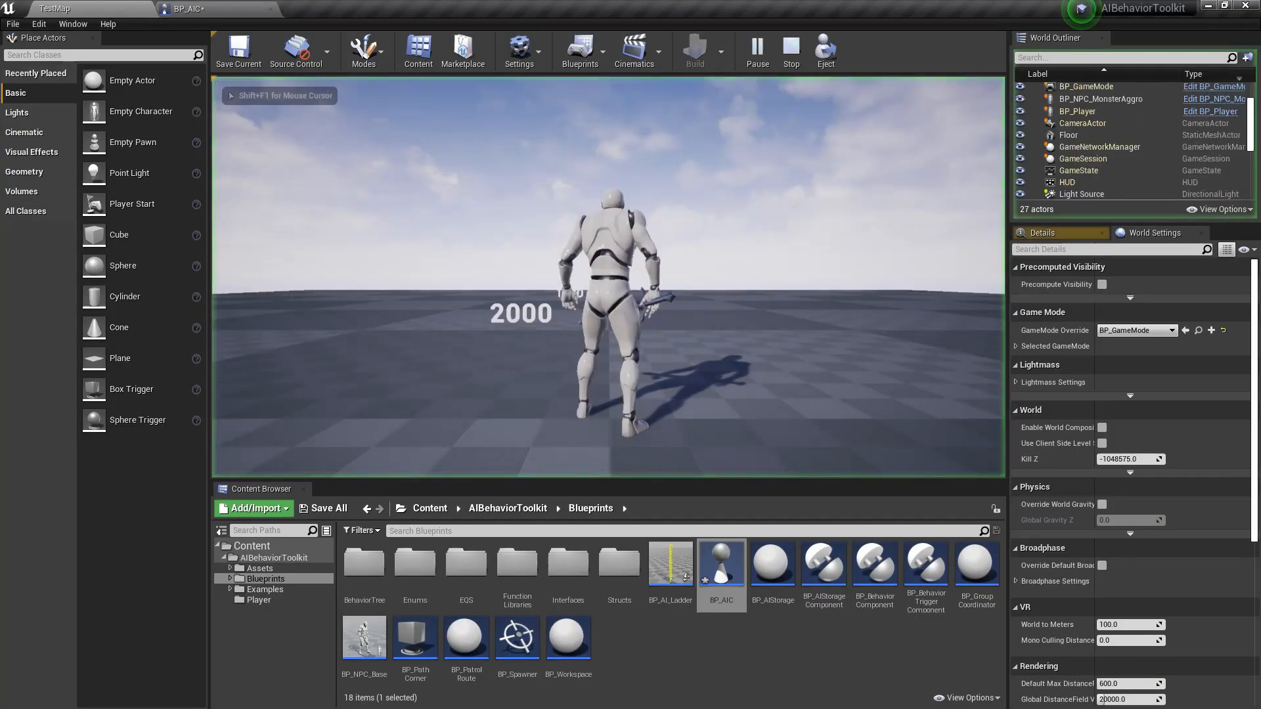
key("F11")
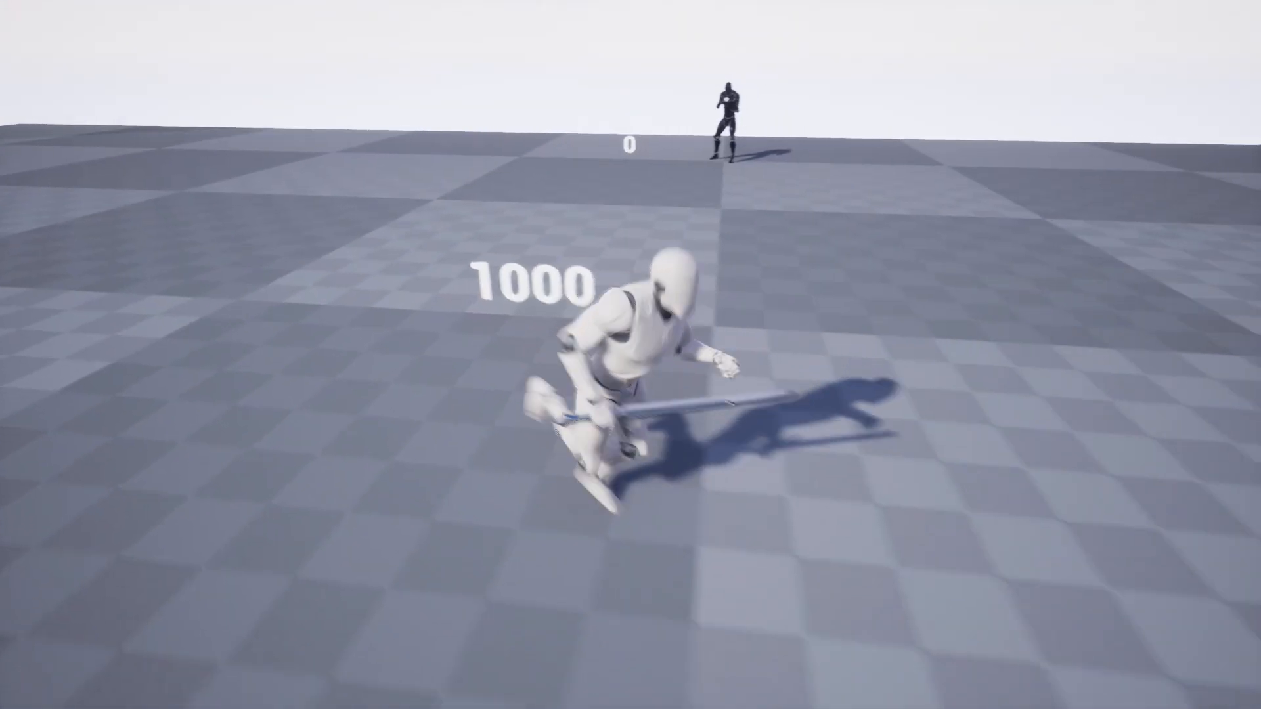
key("Escape")
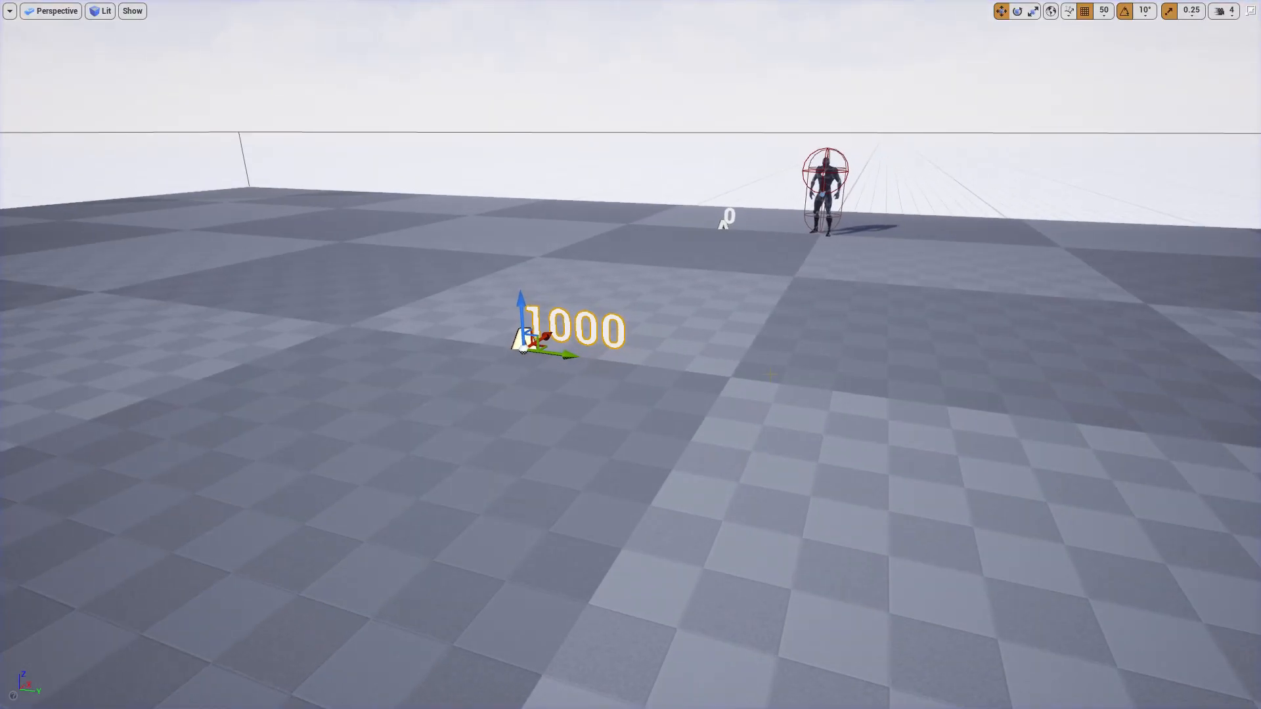
key("F11")
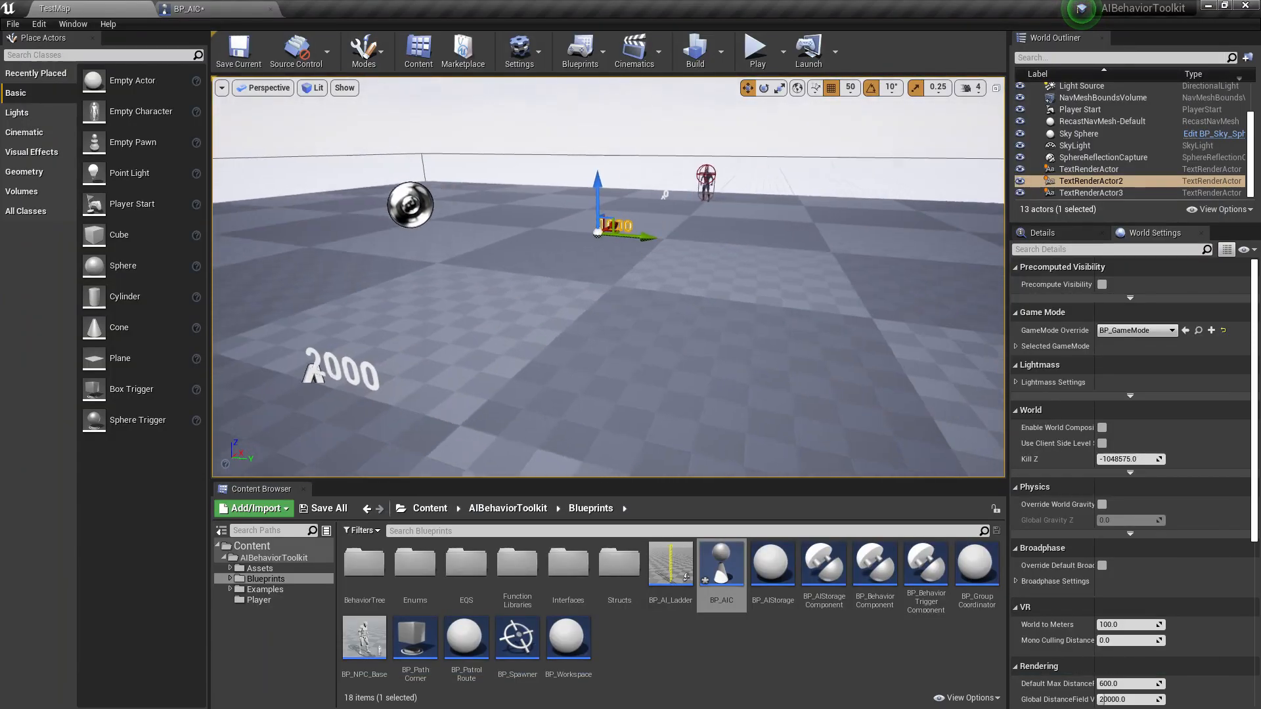
left_click(899, 168)
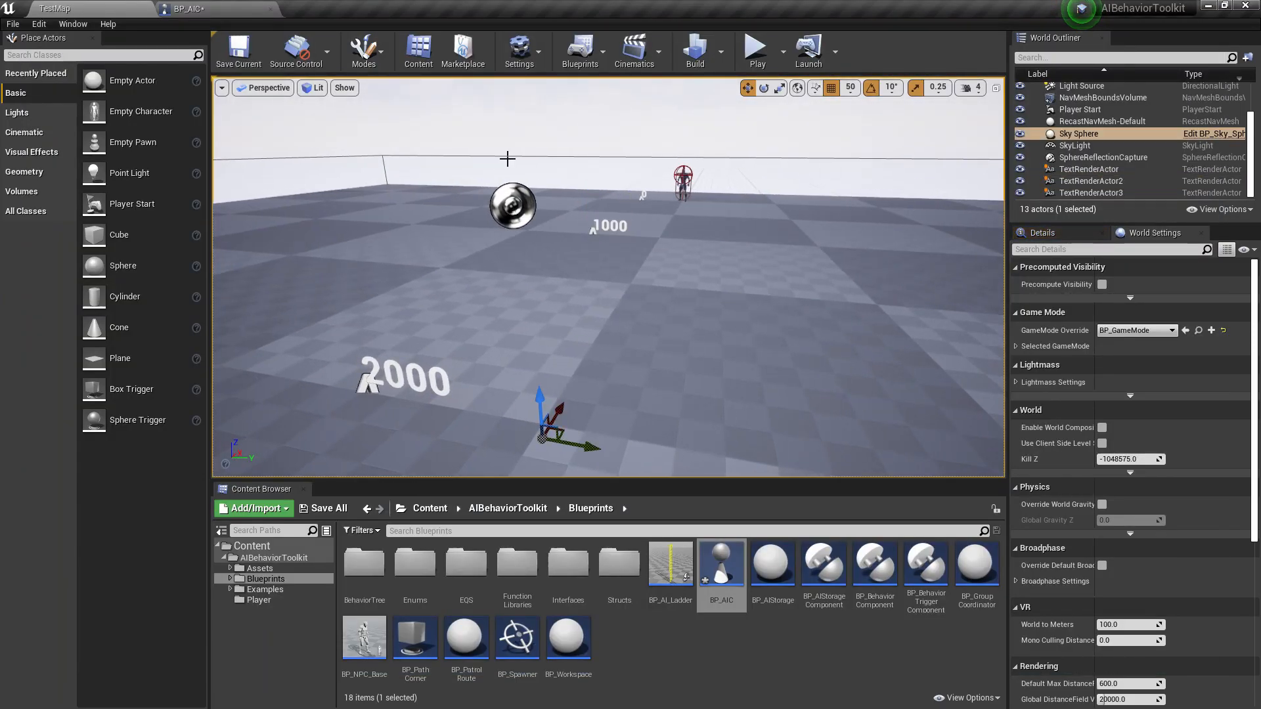
left_click(239, 7)
right_click_drag(702, 230, 540, 294)
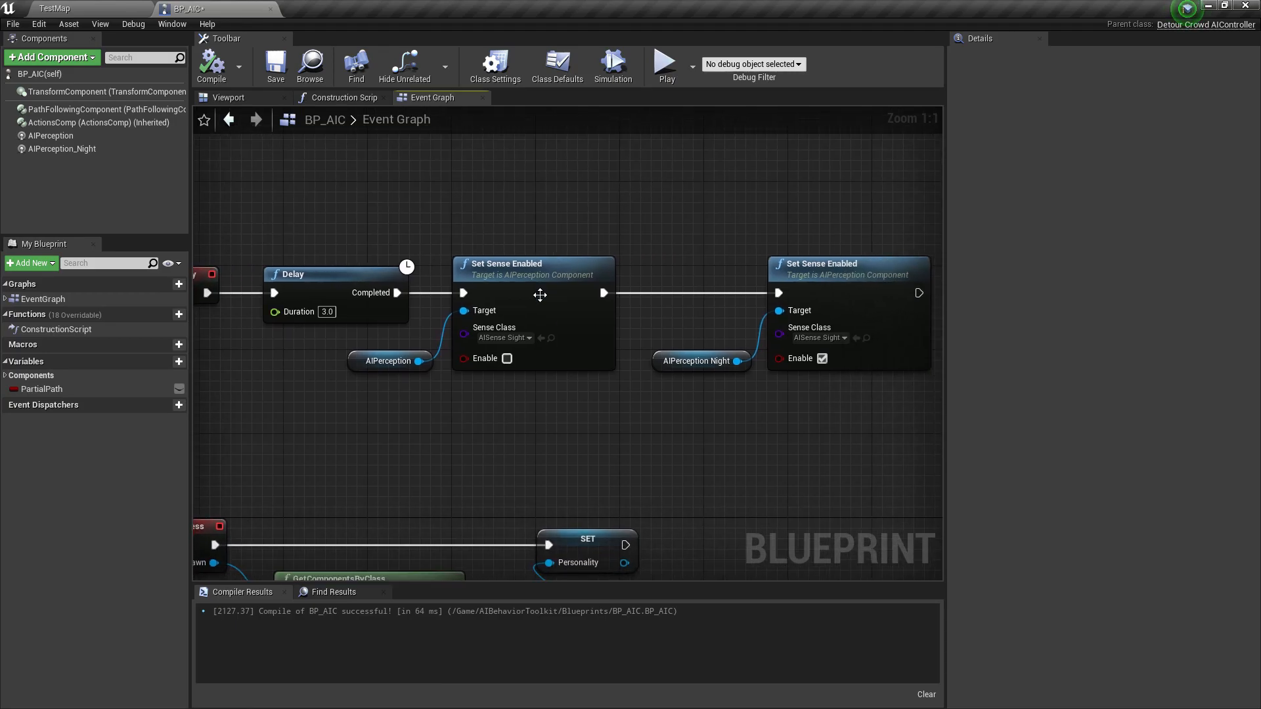
left_click(79, 148)
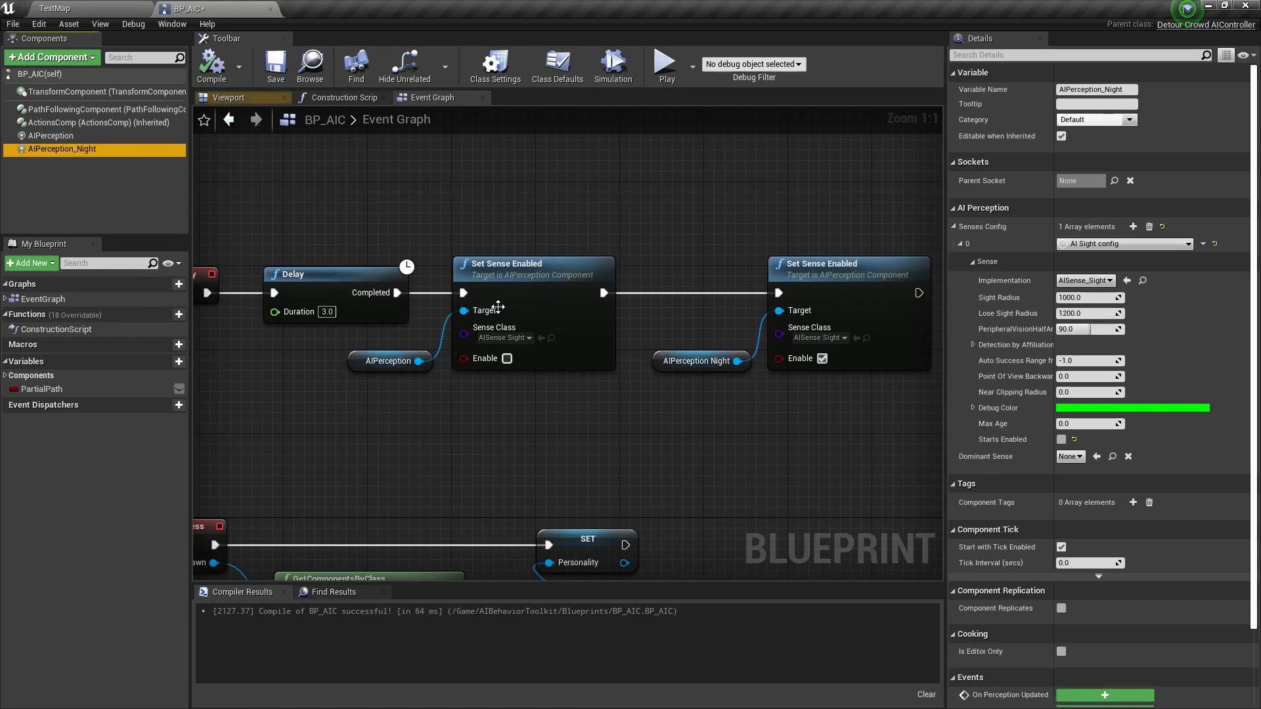
right_click_drag(693, 184, 611, 238)
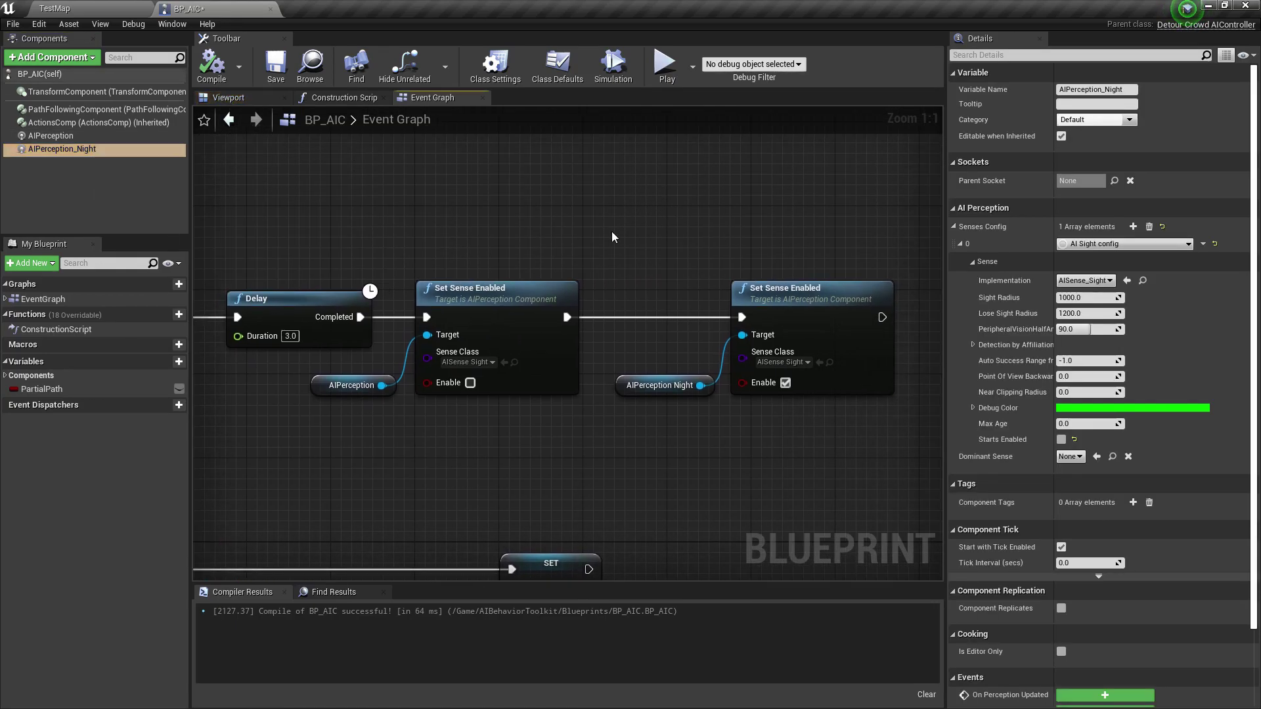
left_click(483, 292)
left_click(779, 292)
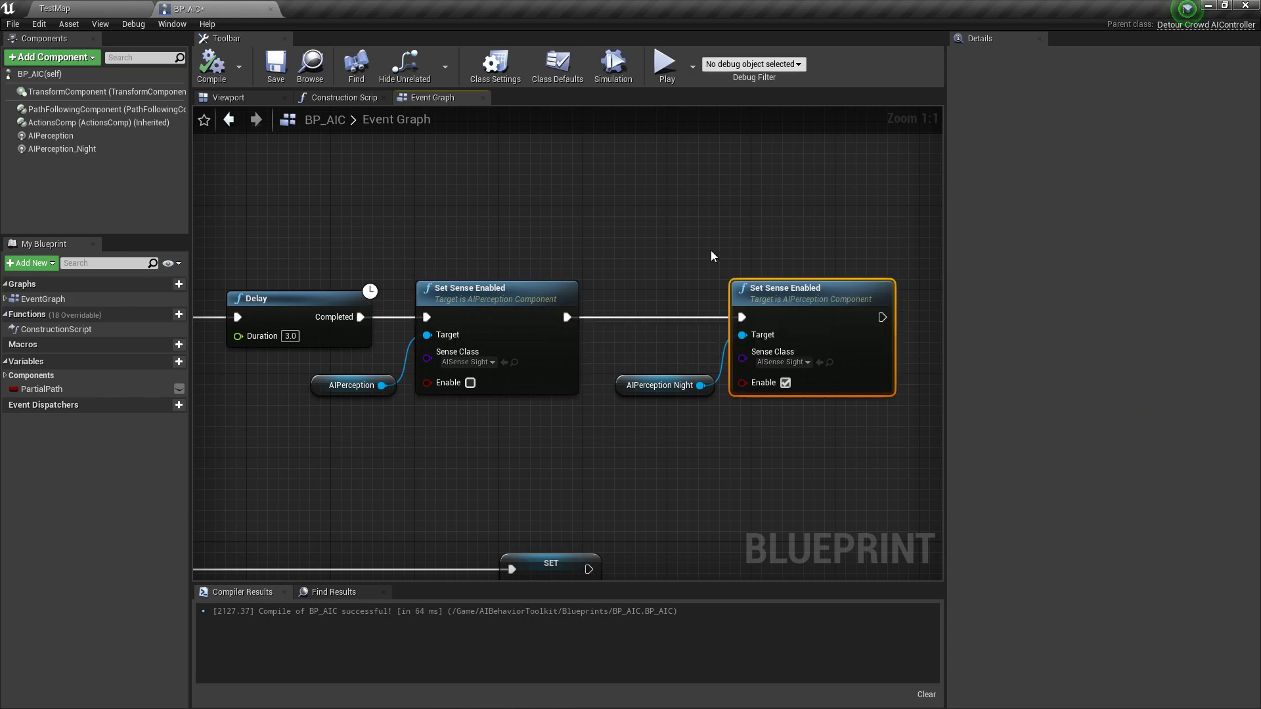
left_click(704, 235)
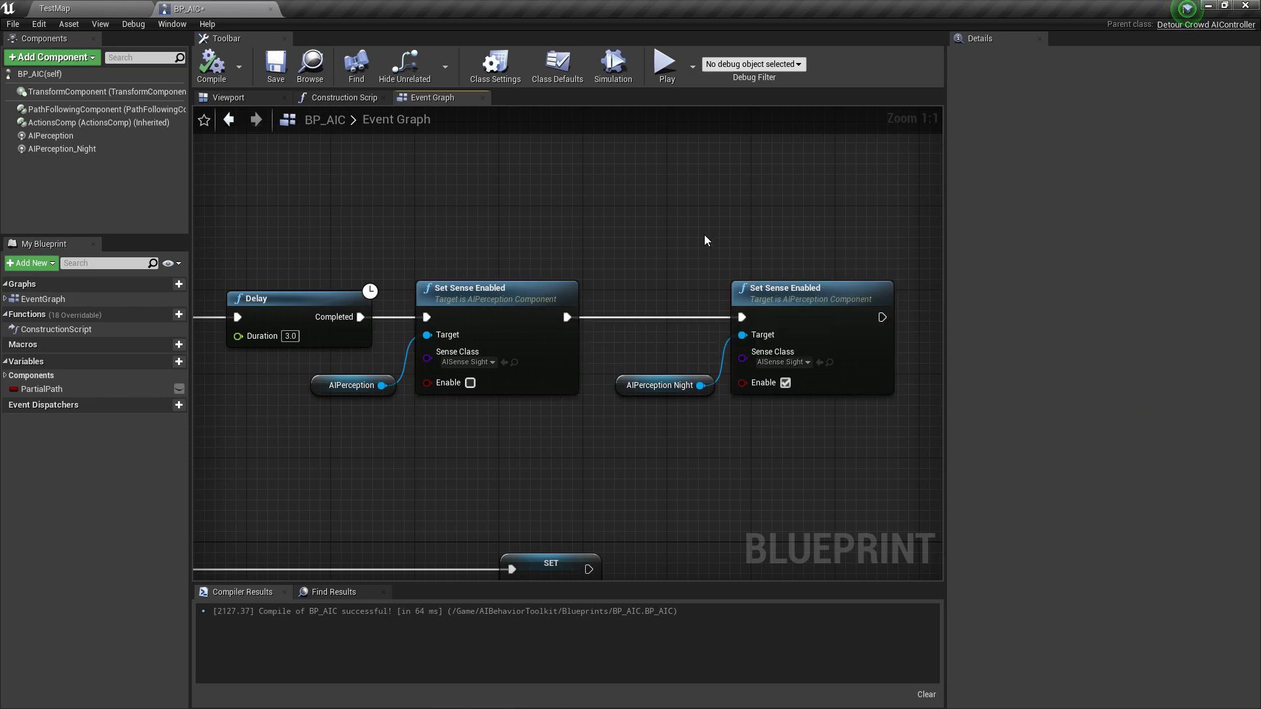